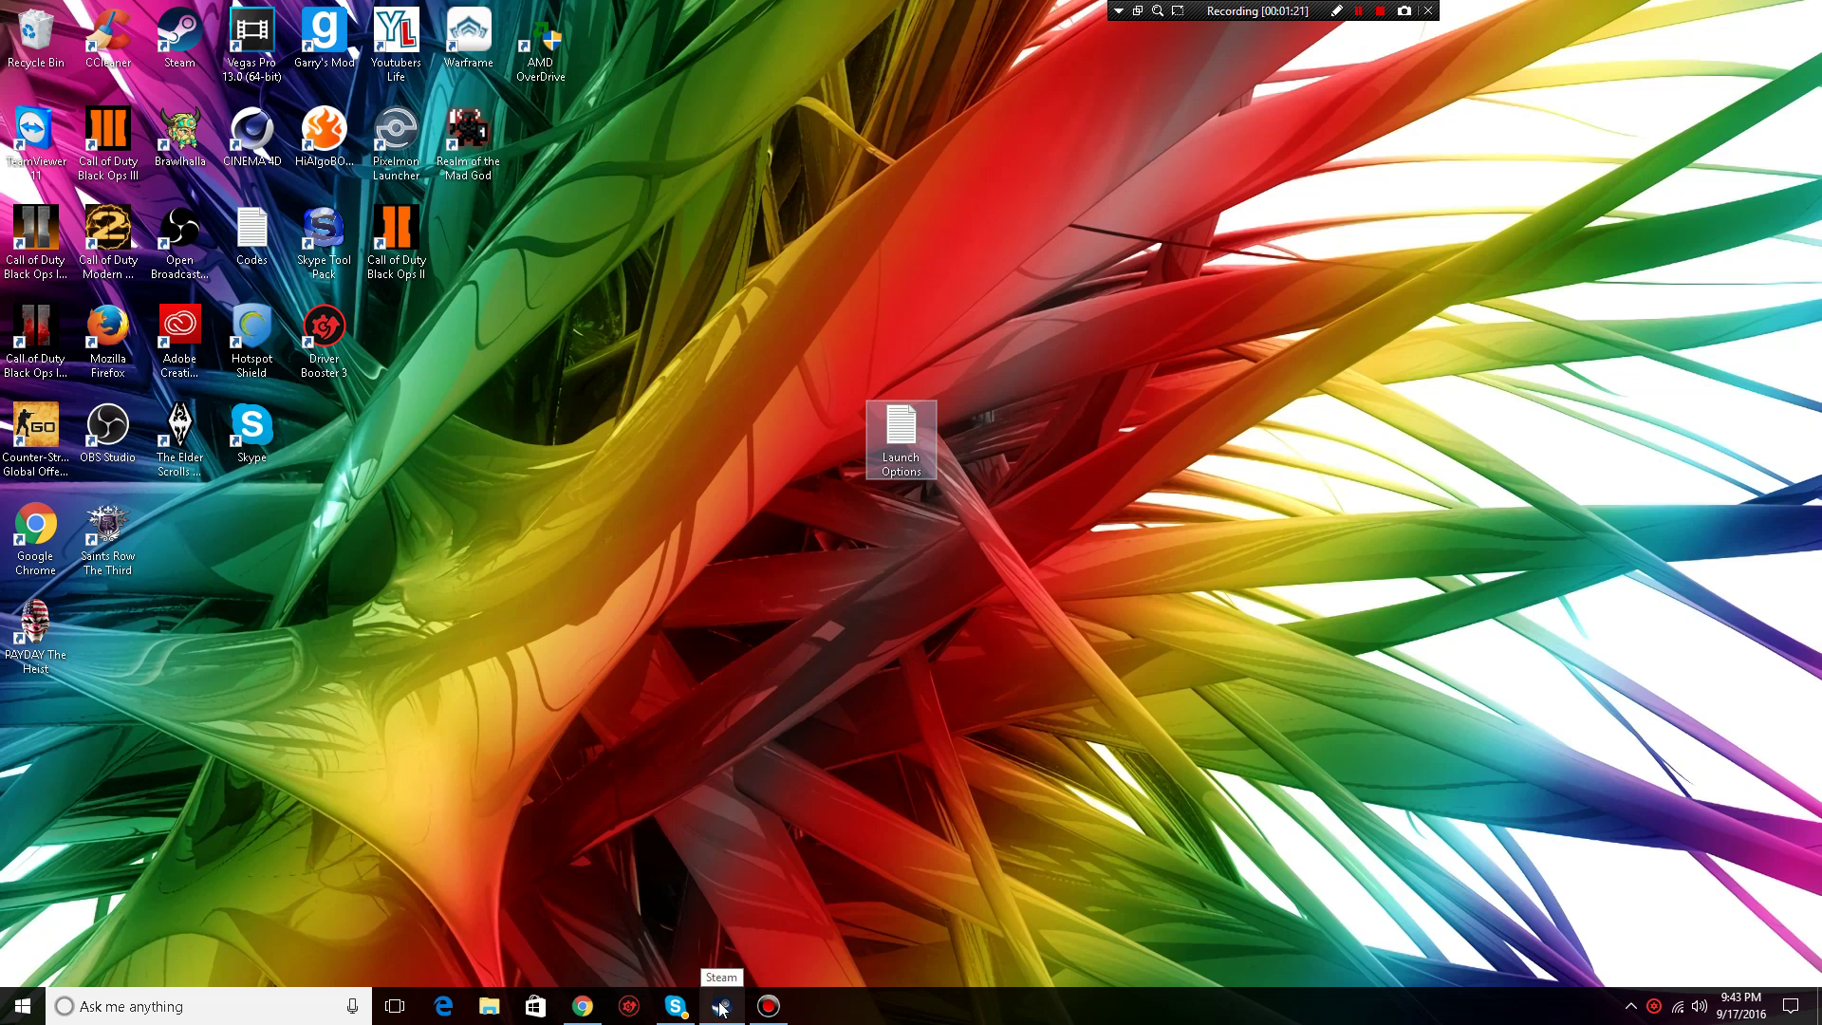
Open the Launch Options file in Notepad and highlight its full parameter line
{"action": "double_click", "coordinate": [904, 446]}
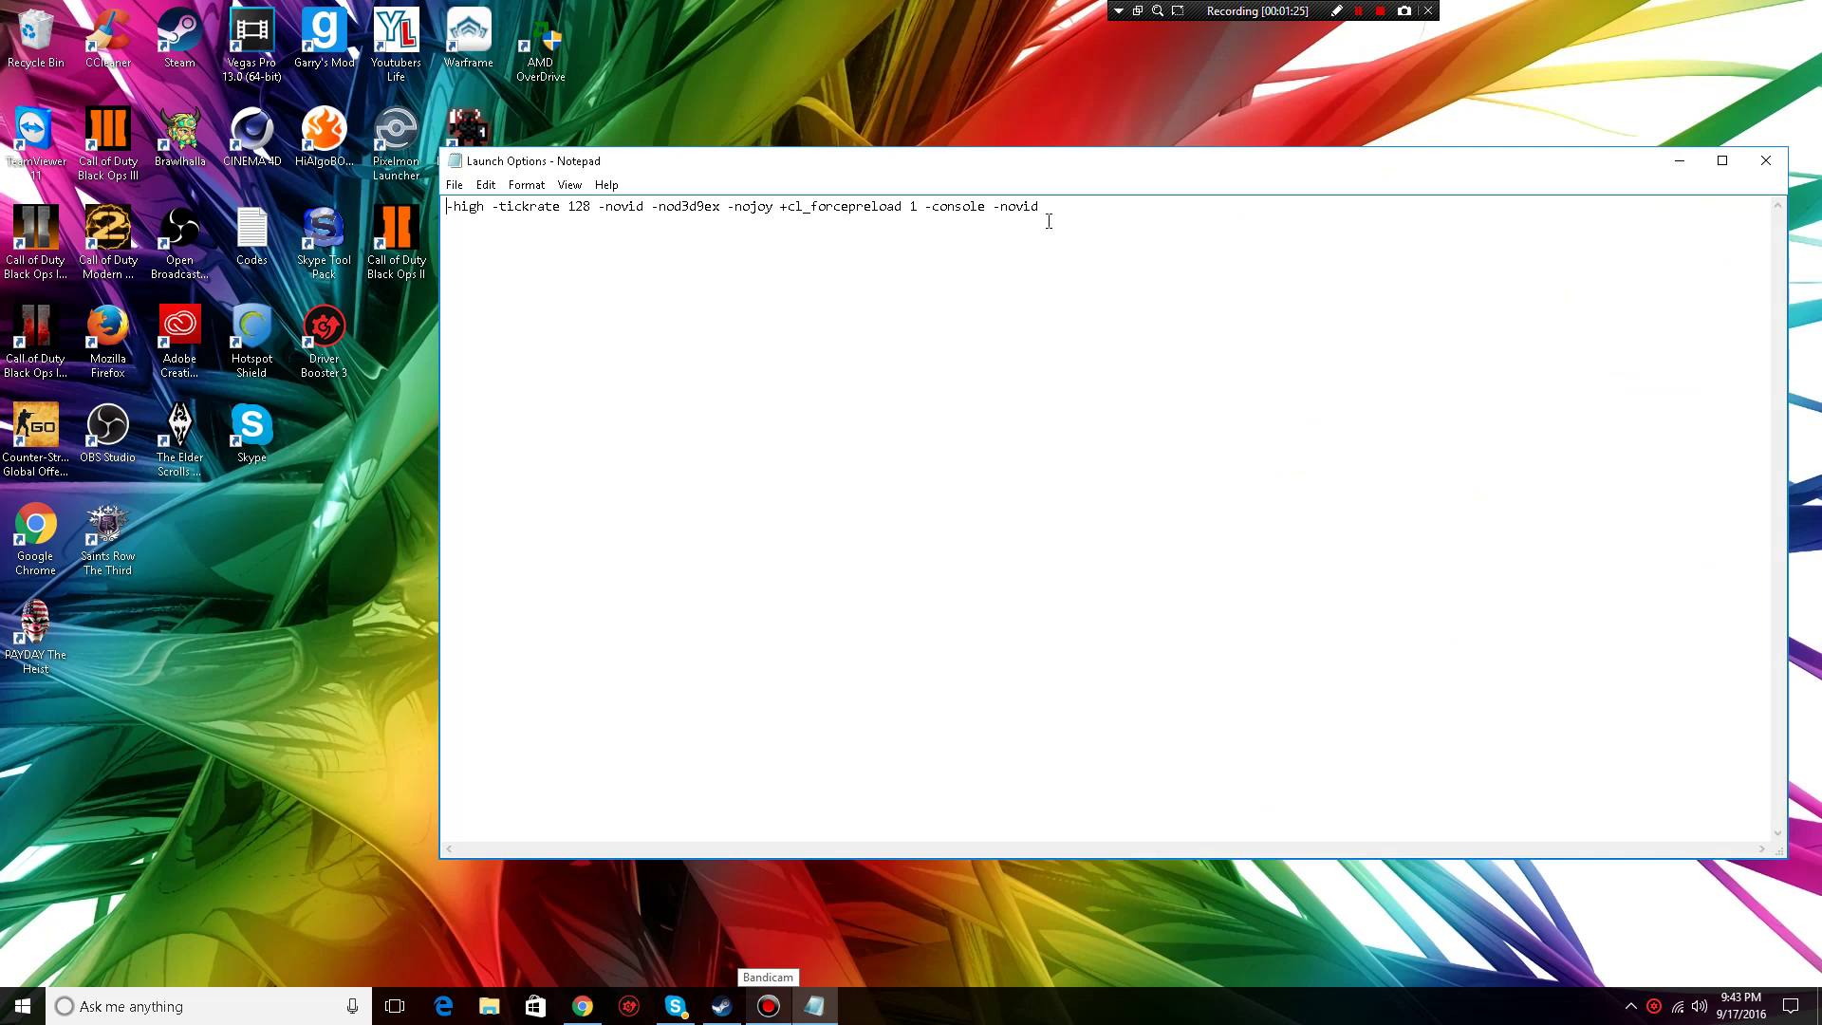
{"action": "left_click_drag", "start_coordinate": [1046, 208], "coordinate": [447, 209]}
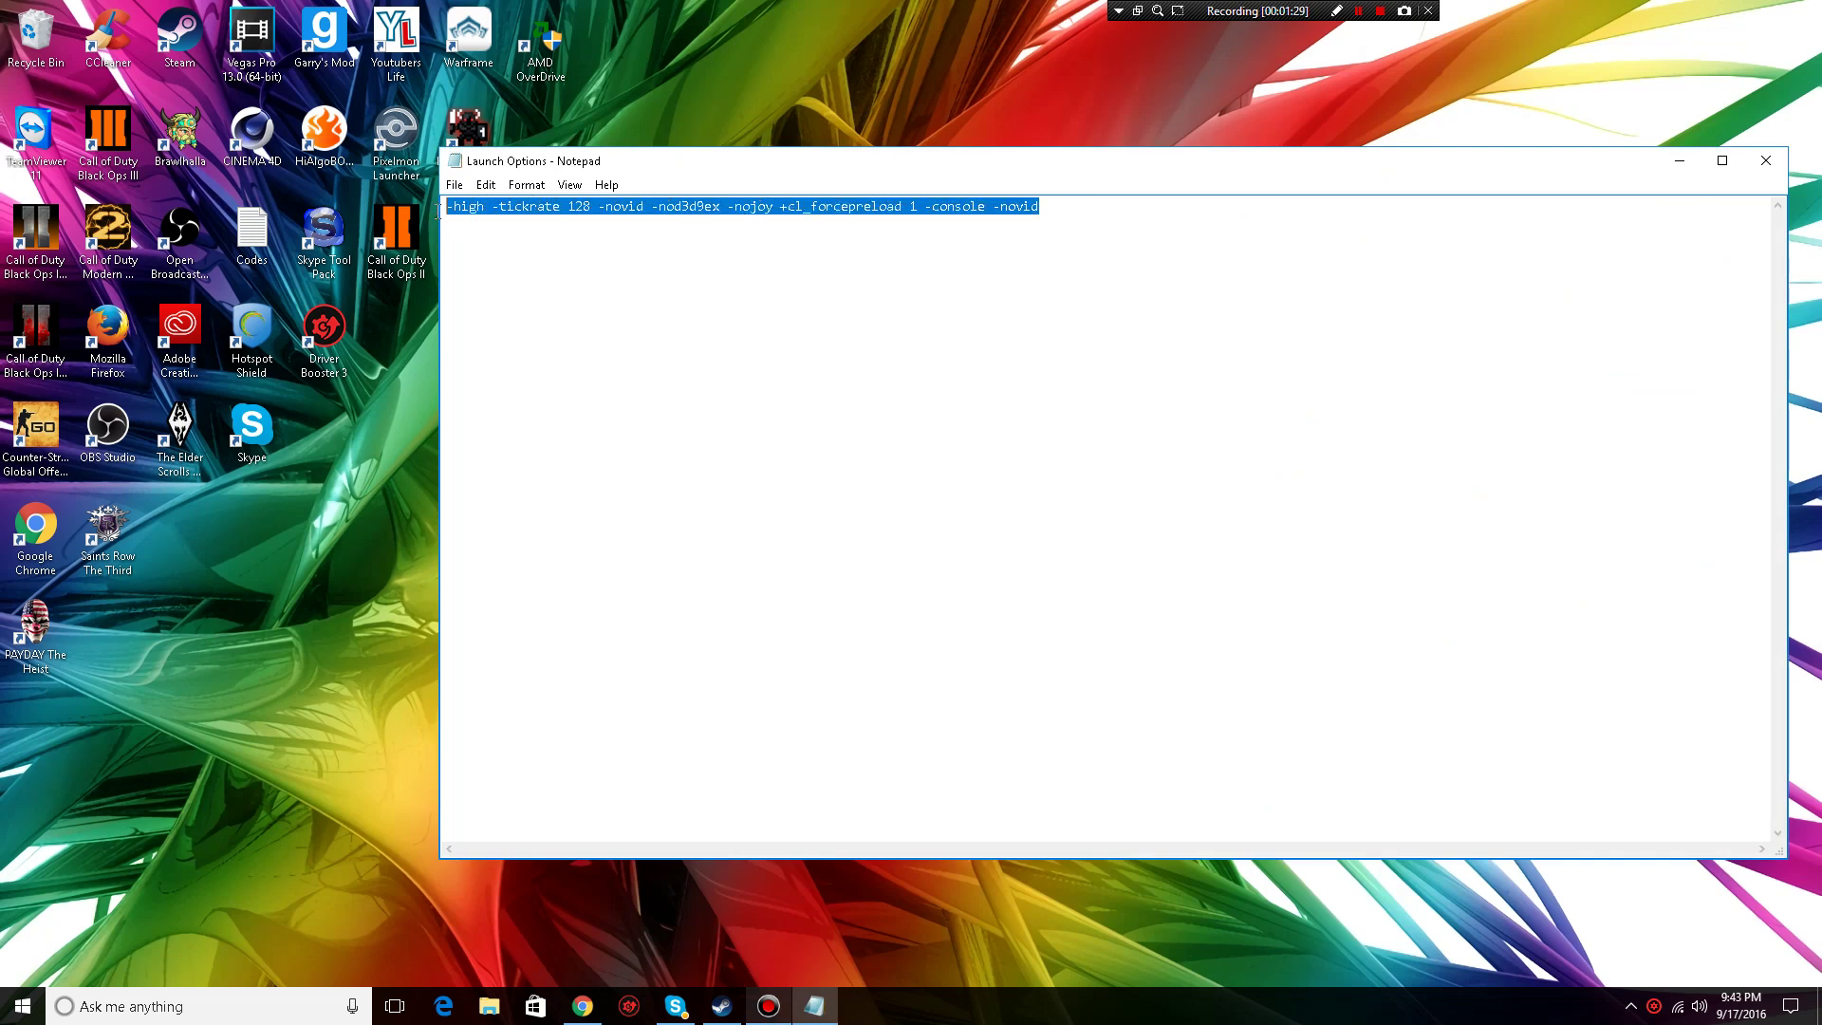
{"action": "left_click", "coordinate": [485, 210]}
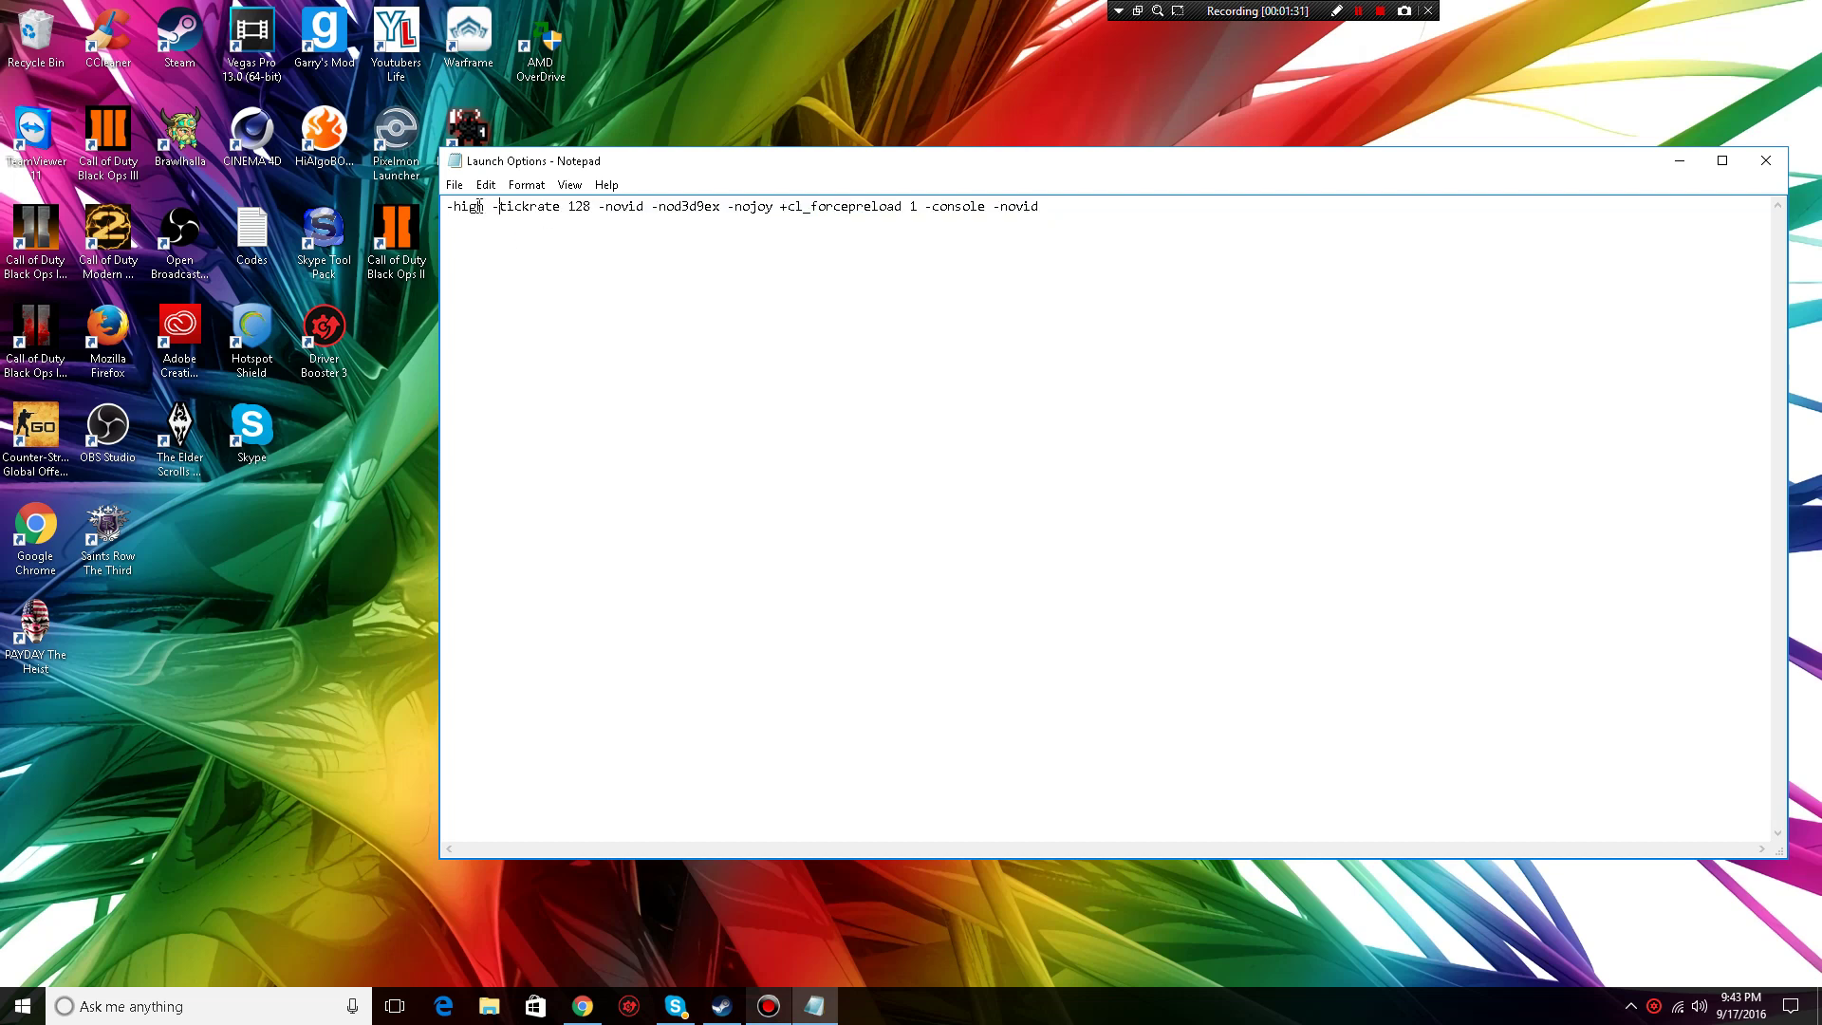
Highlight -high, -tickrate 128, -novid, -nod3d9ex and -nojoy in turn to explain each
{"action": "left_click_drag", "start_coordinate": [466, 210], "coordinate": [447, 209]}
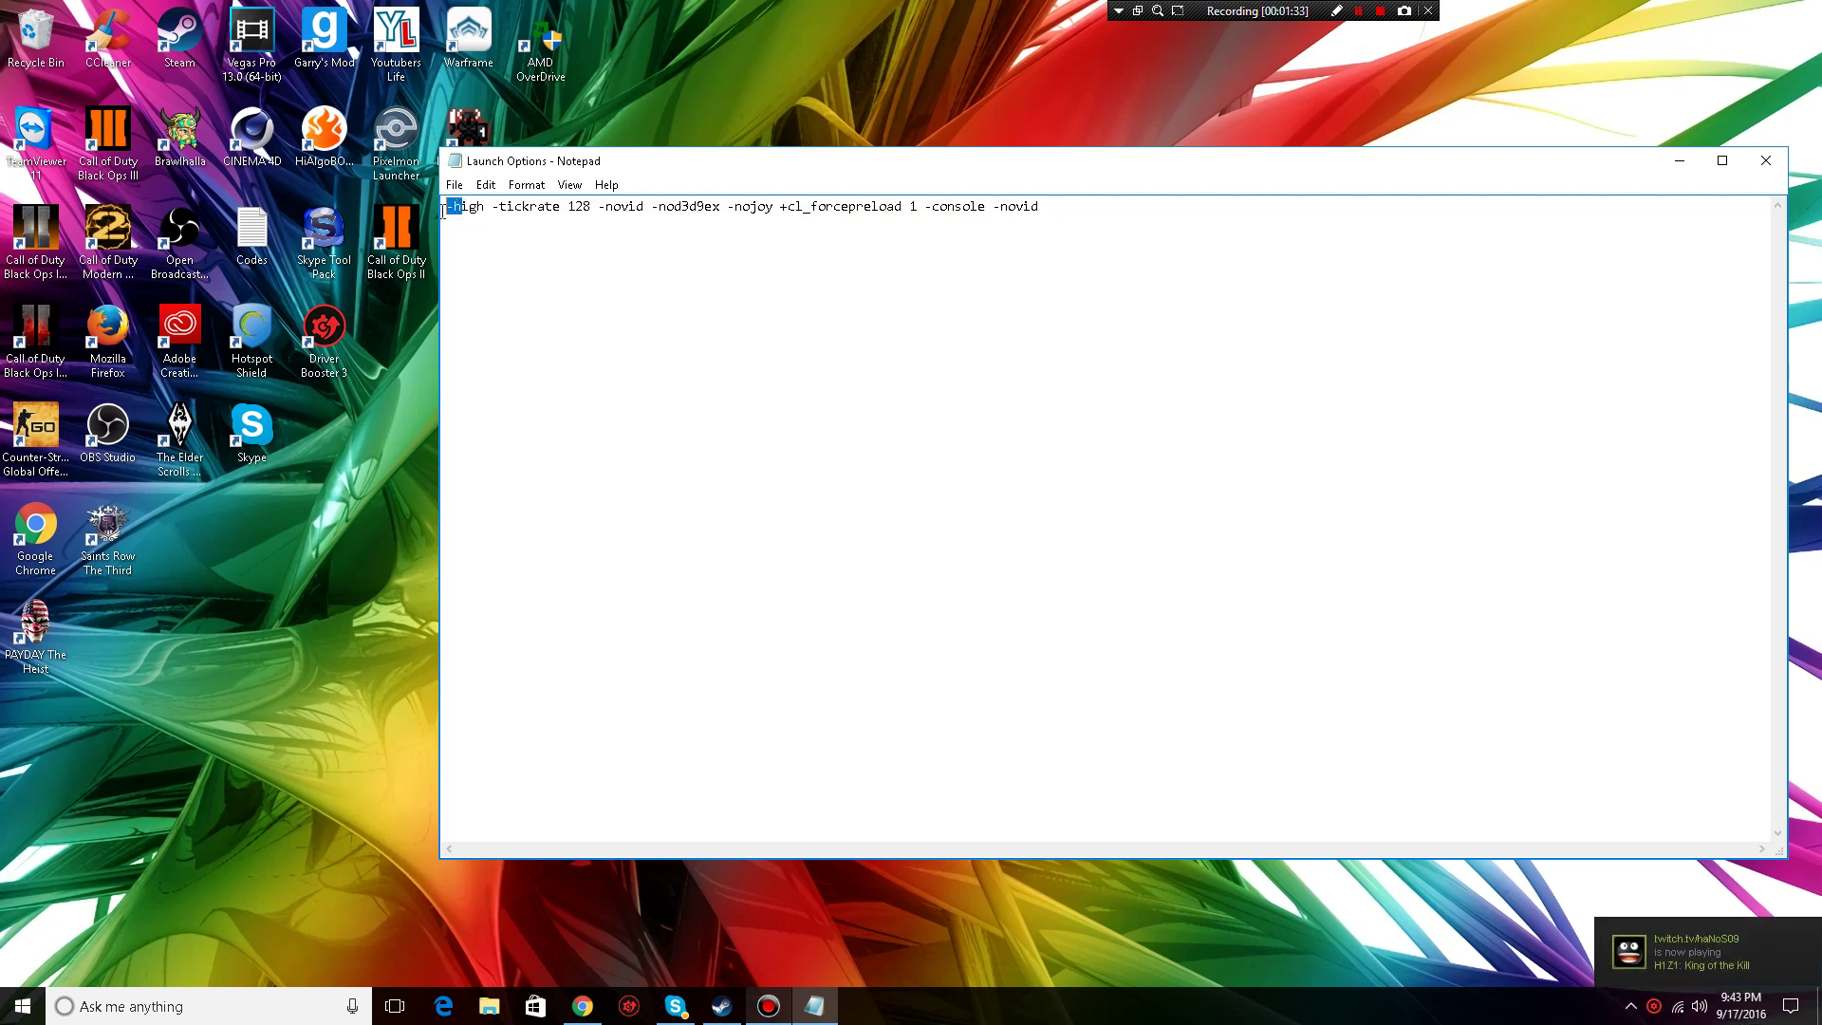
{"action": "left_click", "coordinate": [461, 209]}
{"action": "mouse_move", "coordinate": [492, 208]}
{"action": "left_mouse_down"}
{"action": "mouse_move", "coordinate": [593, 208]}
{"action": "mouse_move", "coordinate": [598, 225]}
{"action": "left_mouse_up"}
{"action": "left_click", "coordinate": [597, 209]}
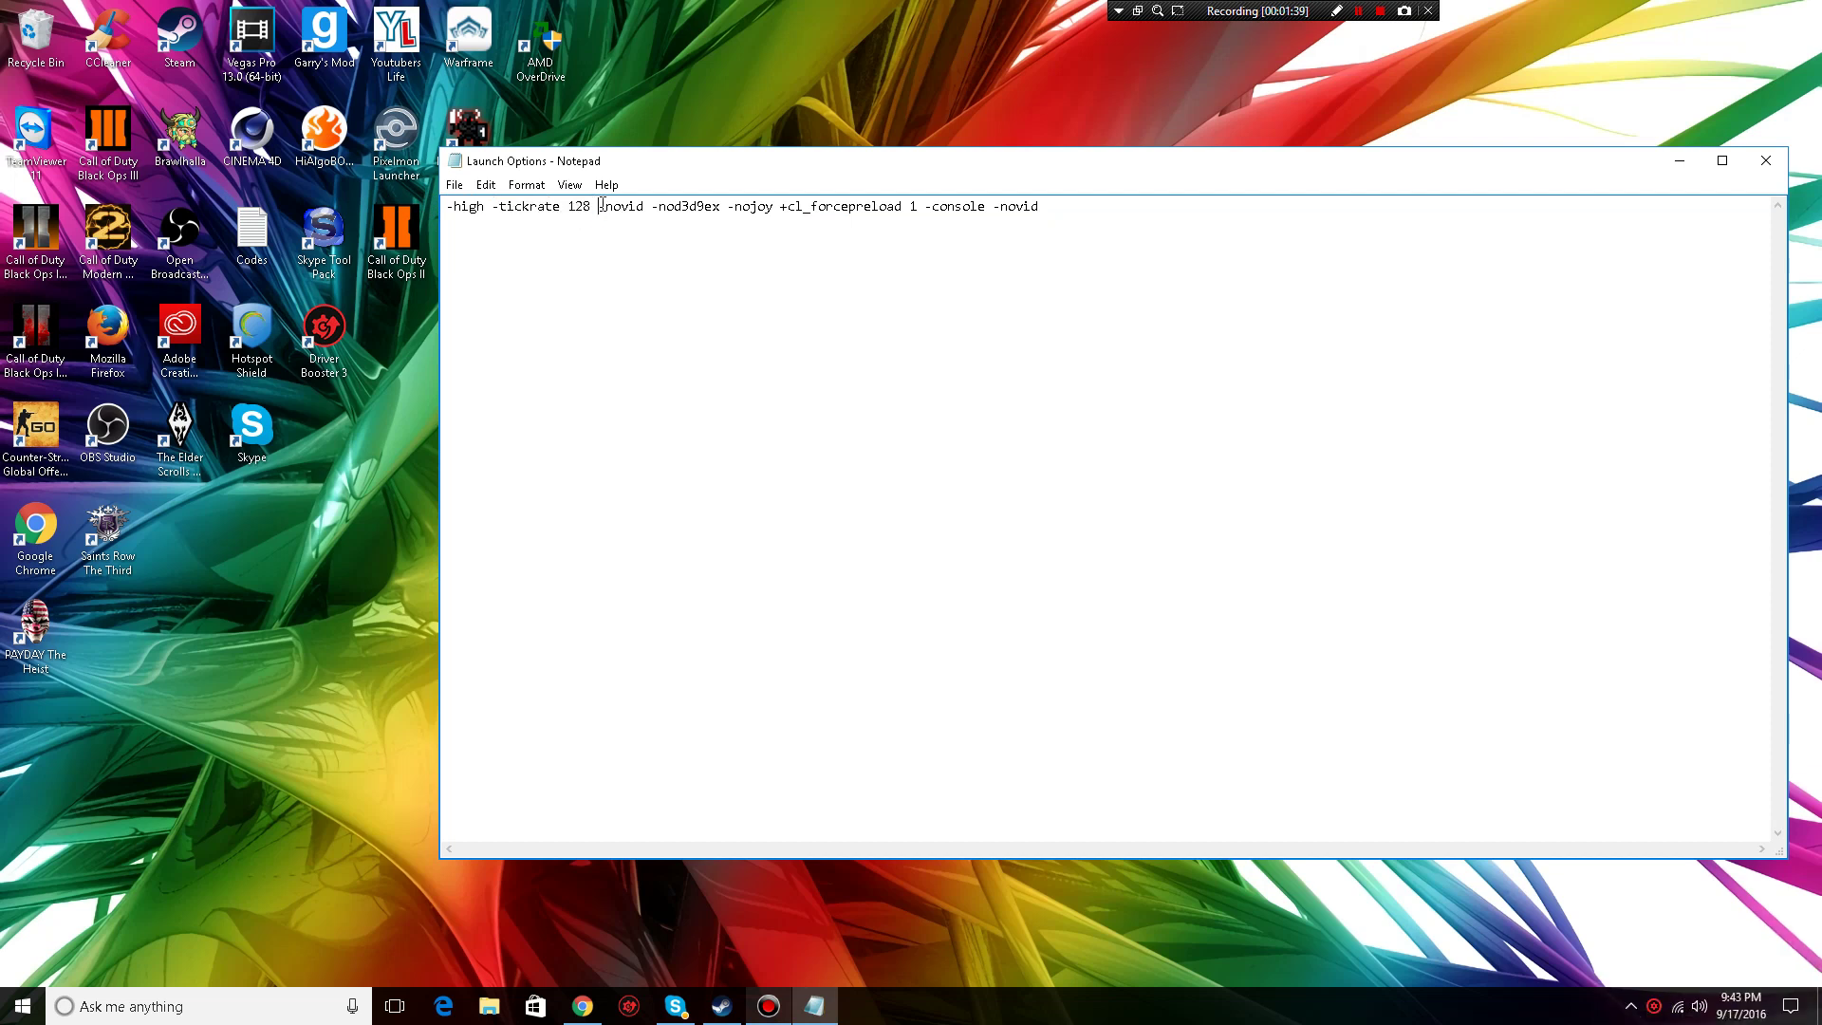
{"action": "left_click_drag", "start_coordinate": [599, 208], "coordinate": [648, 208]}
{"action": "left_click", "coordinate": [643, 208]}
{"action": "left_click_drag", "start_coordinate": [723, 206], "coordinate": [658, 208]}
{"action": "left_click_drag", "start_coordinate": [773, 209], "coordinate": [727, 210]}
{"action": "key", "text": "Delete"}
{"action": "type", "text": "-"}
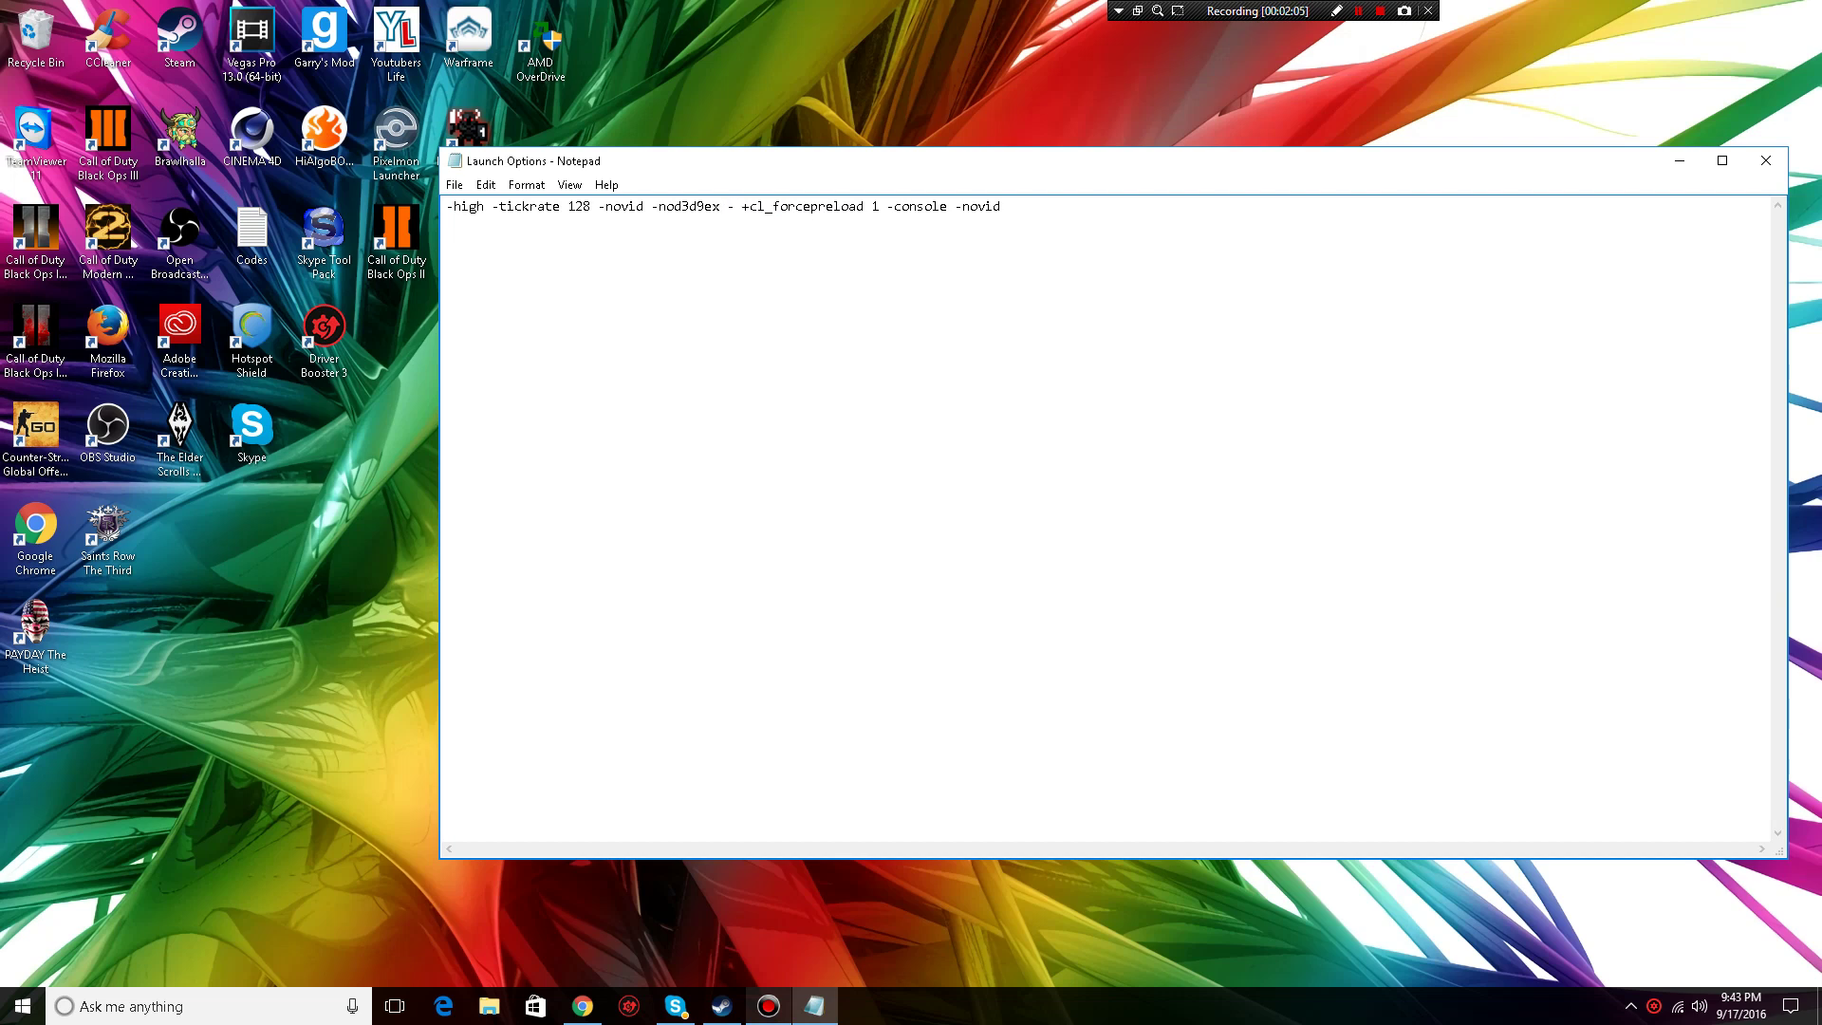
{"action": "type", "text": "nojo"}
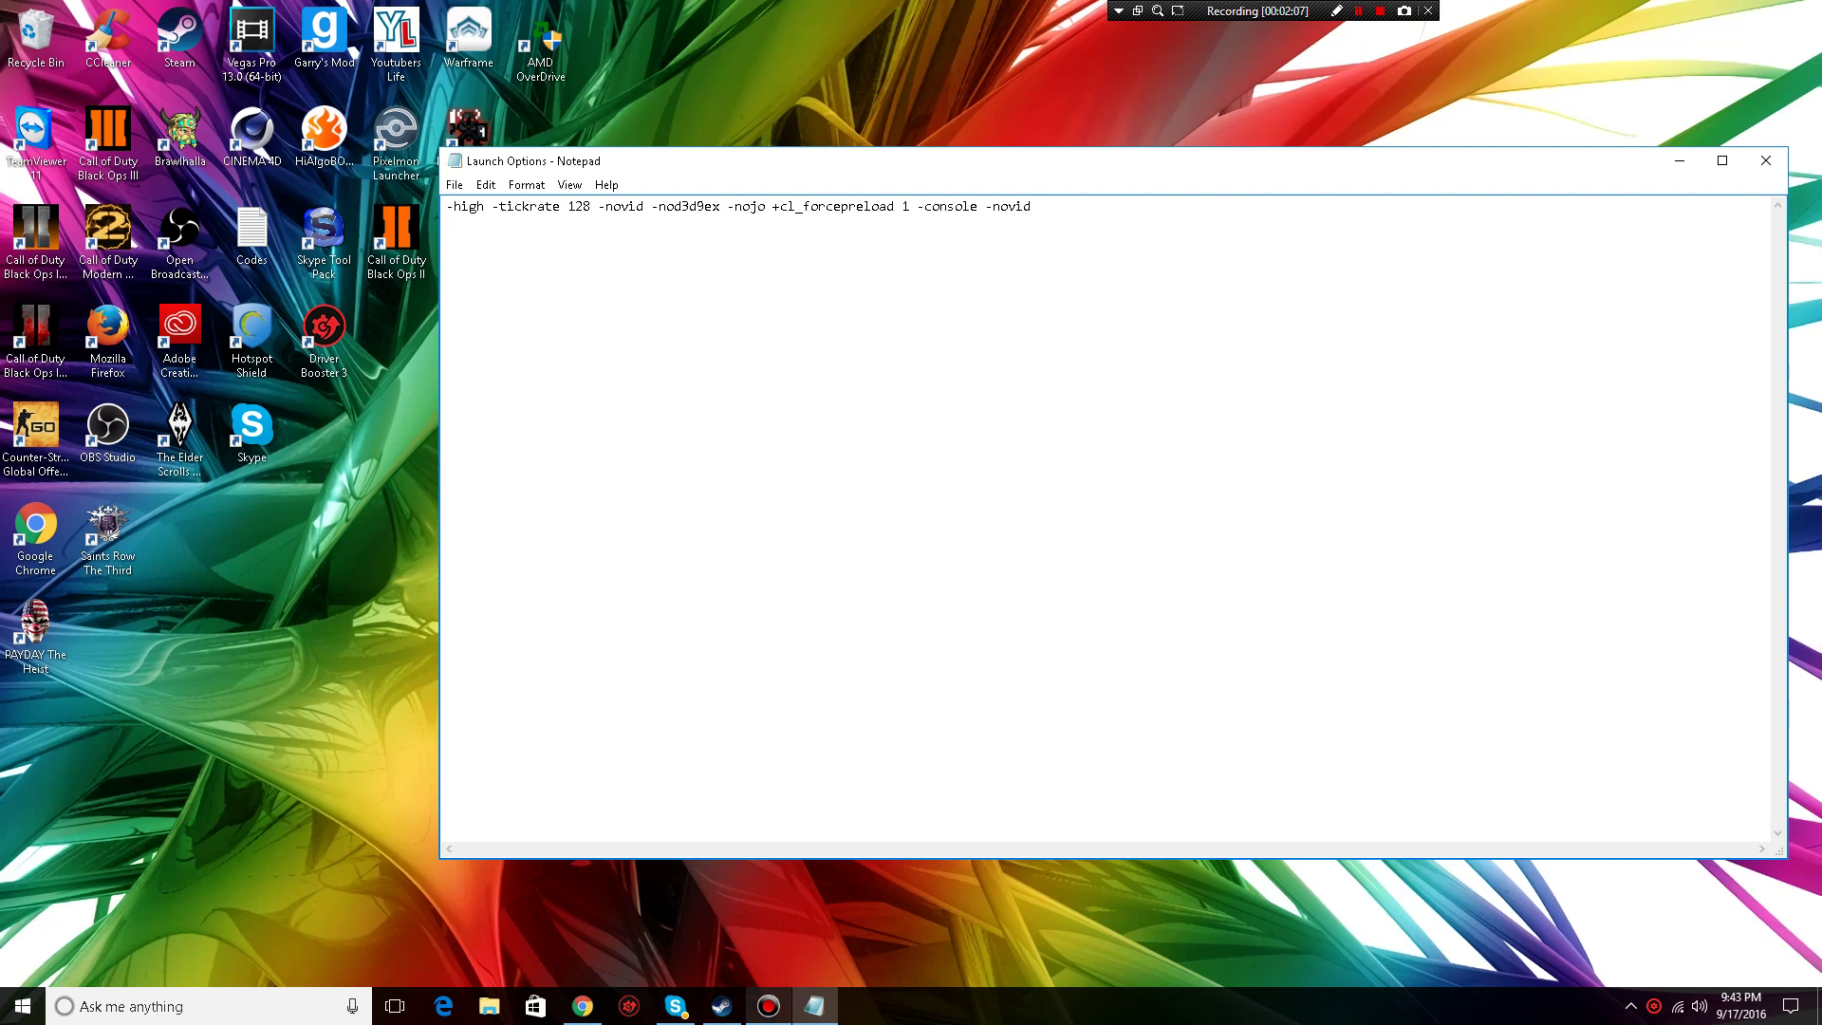
{"action": "type", "text": "y"}
Highlight the -console option and the trailing -novid option
{"action": "left_click_drag", "start_coordinate": [933, 208], "coordinate": [991, 210]}
{"action": "left_click_drag", "start_coordinate": [997, 208], "coordinate": [1040, 208]}
{"action": "left_click", "coordinate": [1056, 208]}
{"action": "double_click", "coordinate": [1055, 209]}
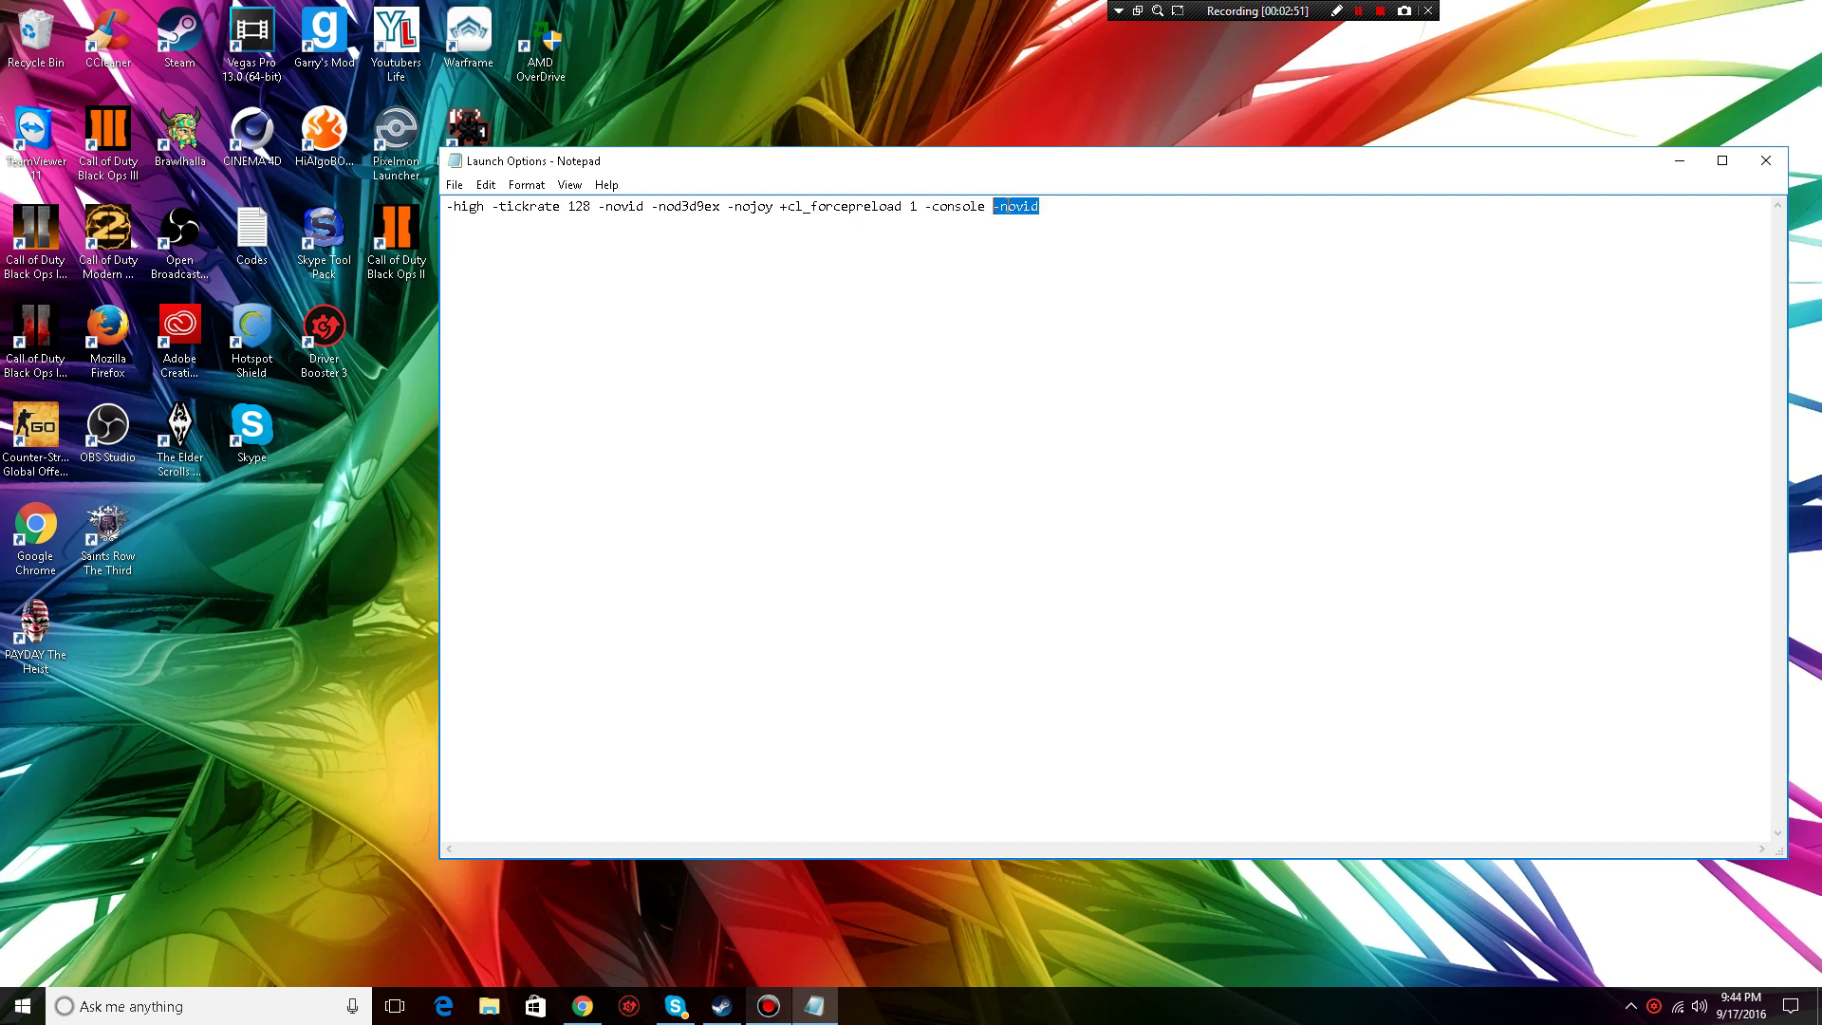
{"action": "left_click", "coordinate": [1045, 212]}
Delete the duplicate trailing -novid so the line ends with -console, and close the file
{"action": "mouse_move", "coordinate": [1045, 208]}
{"action": "left_mouse_down"}
{"action": "mouse_move", "coordinate": [447, 208]}
{"action": "mouse_move", "coordinate": [487, 198]}
{"action": "left_mouse_up"}
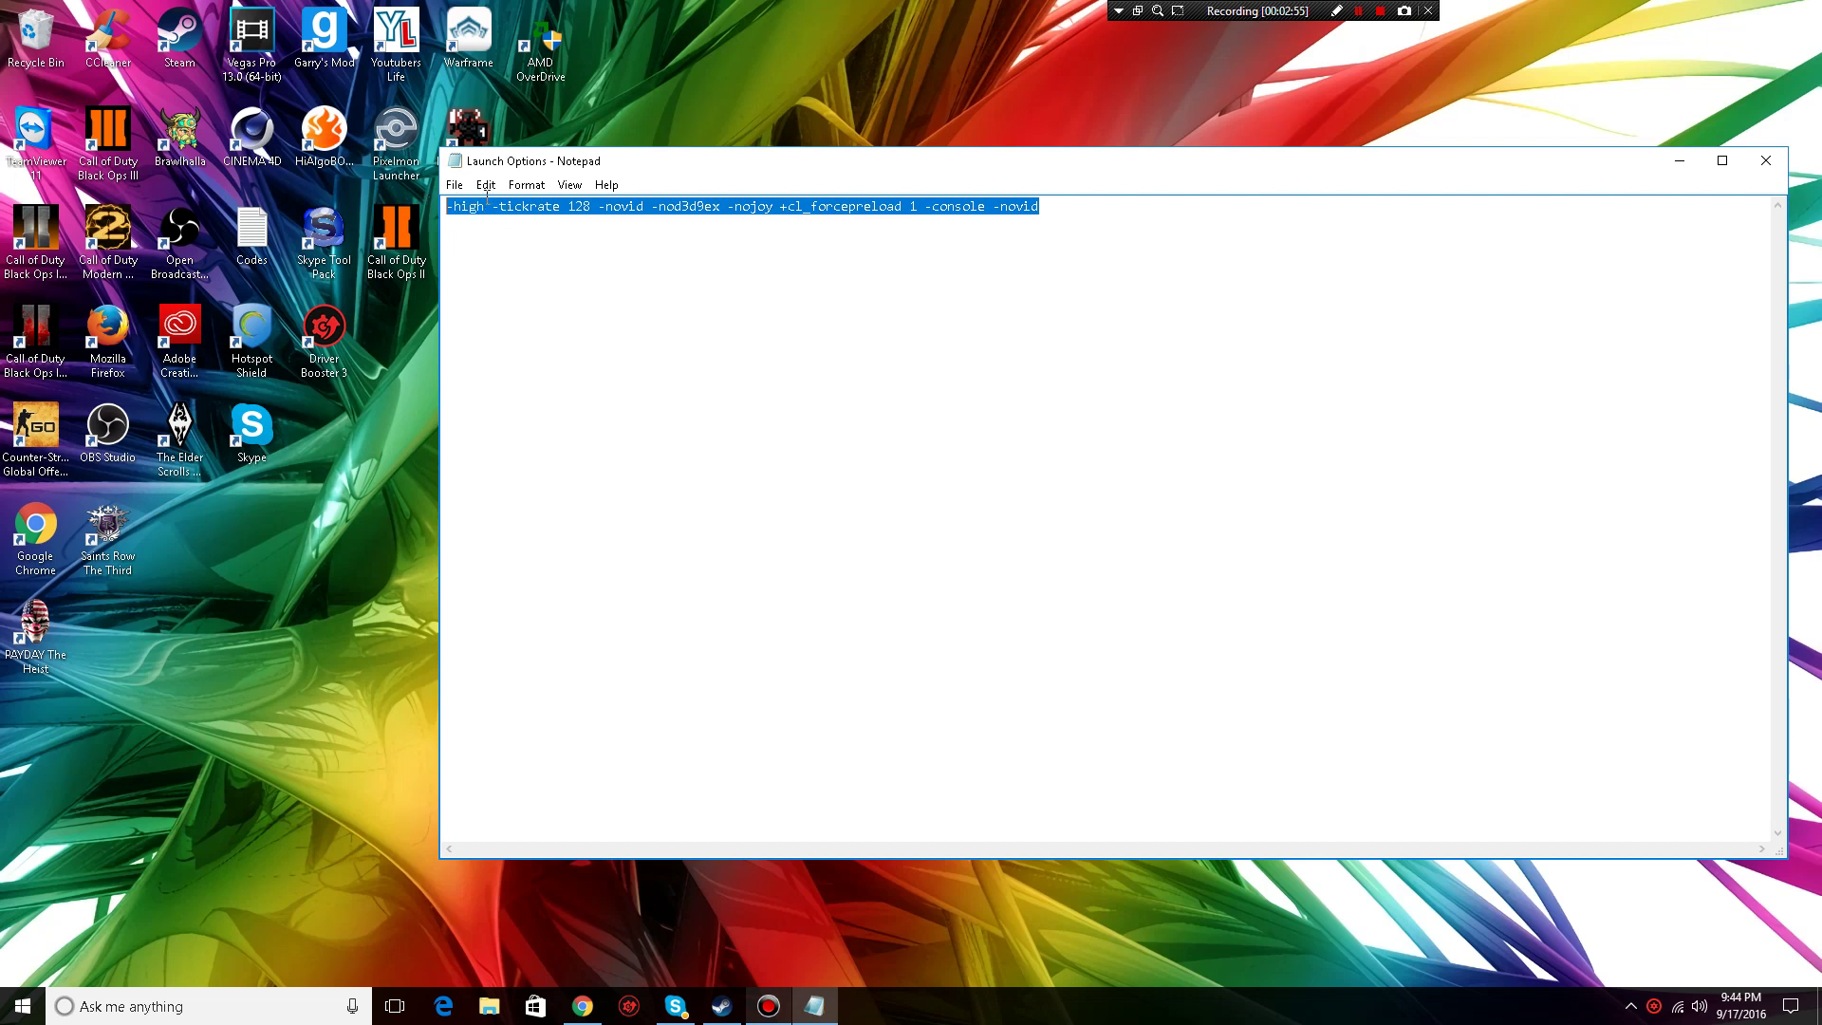
{"action": "left_click_drag", "start_coordinate": [1045, 208], "coordinate": [445, 197]}
{"action": "left_click_drag", "start_coordinate": [1044, 207], "coordinate": [982, 209]}
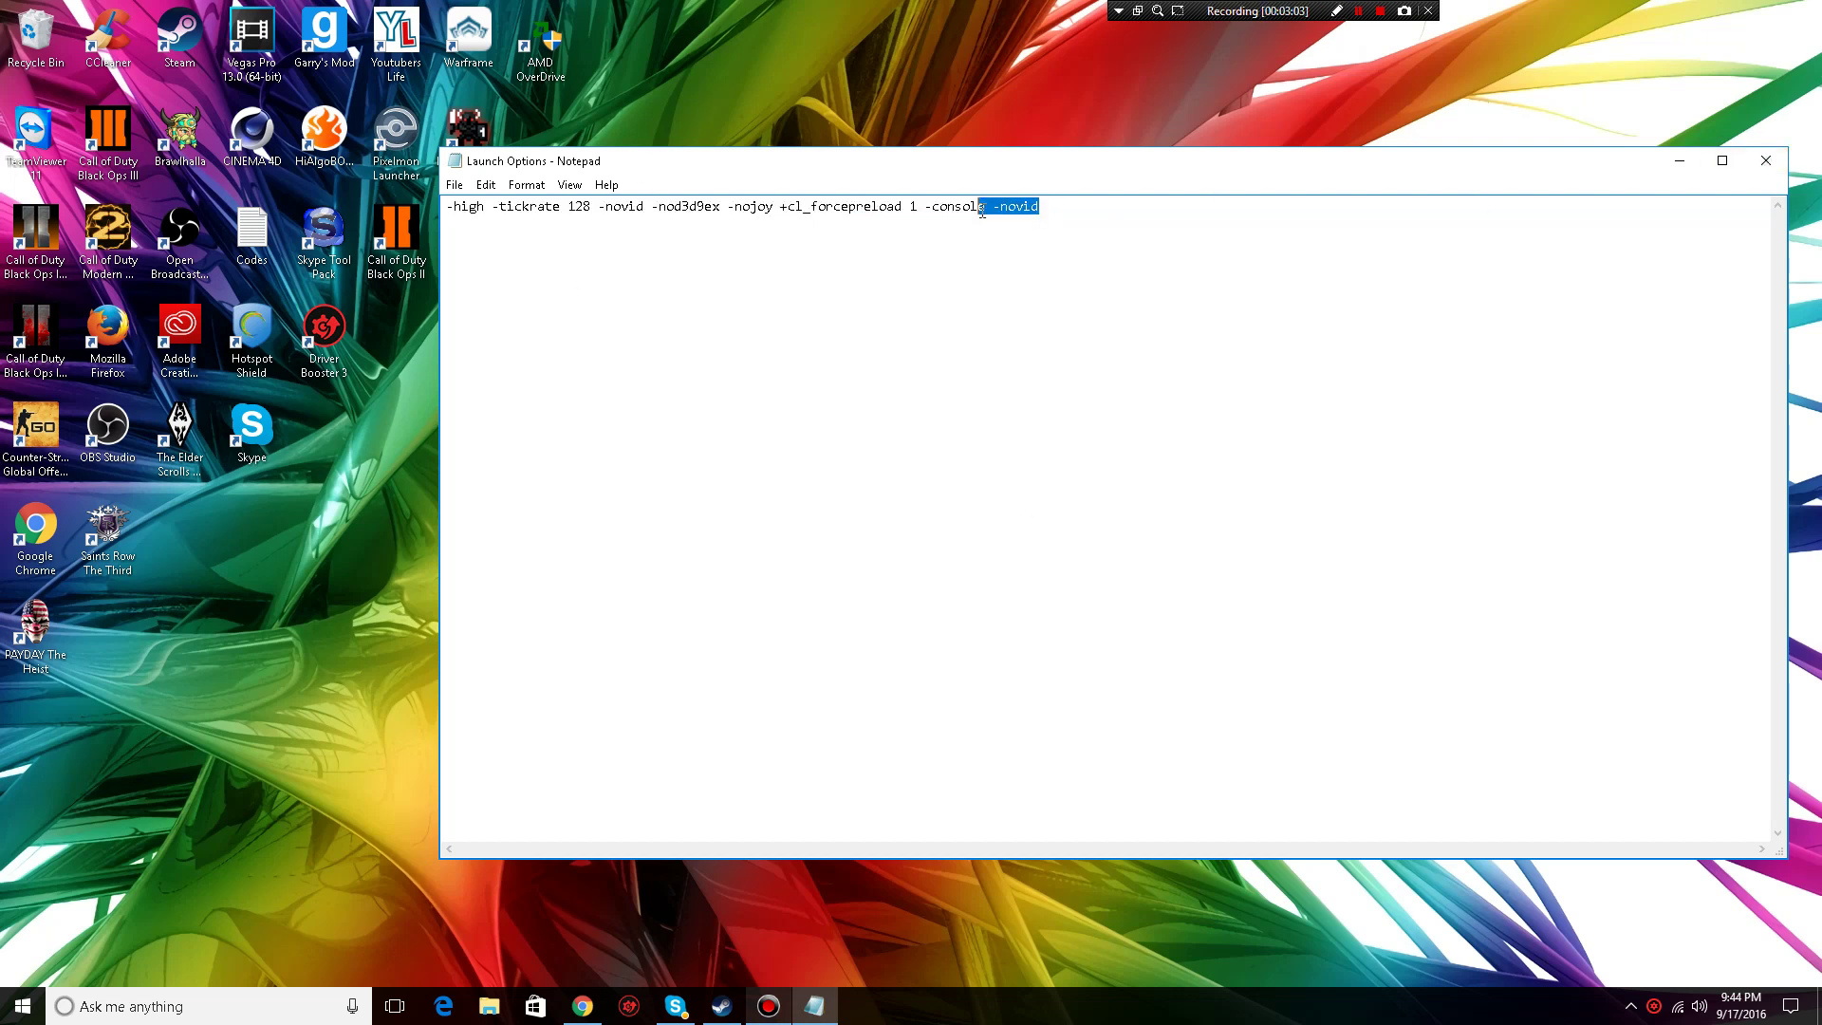
{"action": "key", "text": "BackSpace"}
{"action": "left_click_drag", "start_coordinate": [992, 207], "coordinate": [446, 207]}
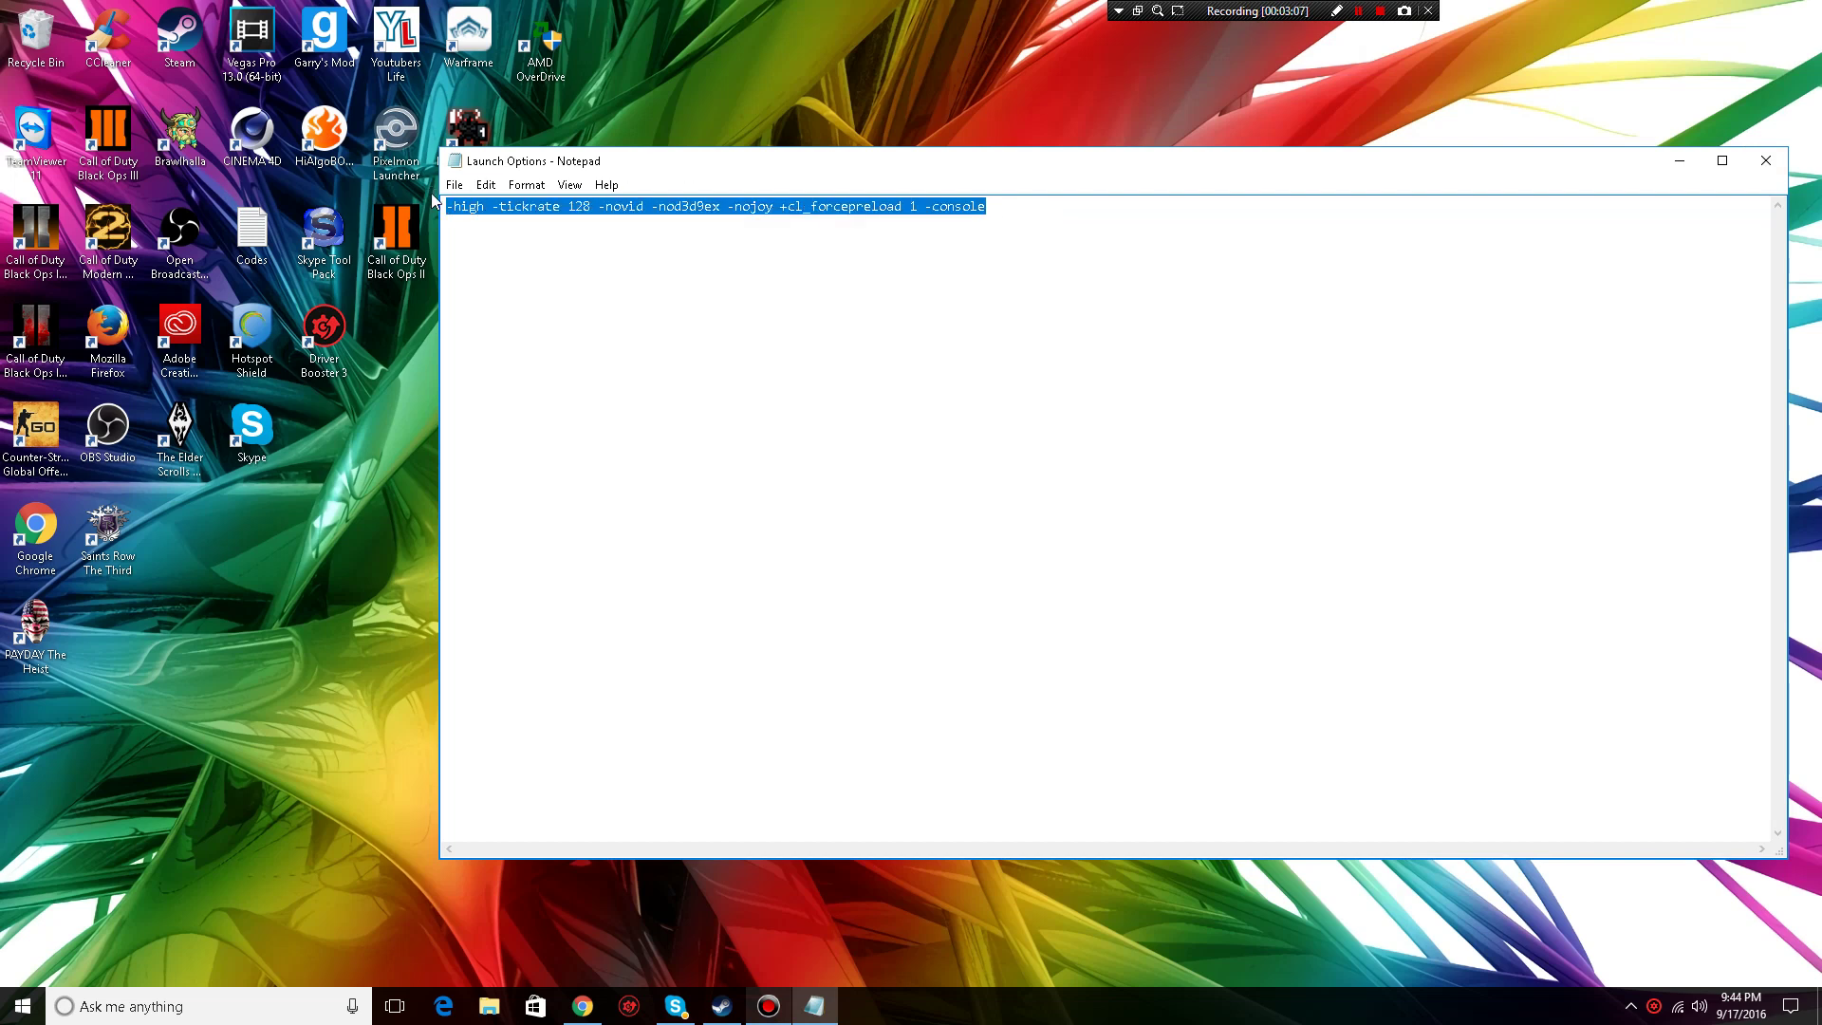
{"action": "left_click", "coordinate": [1765, 160]}
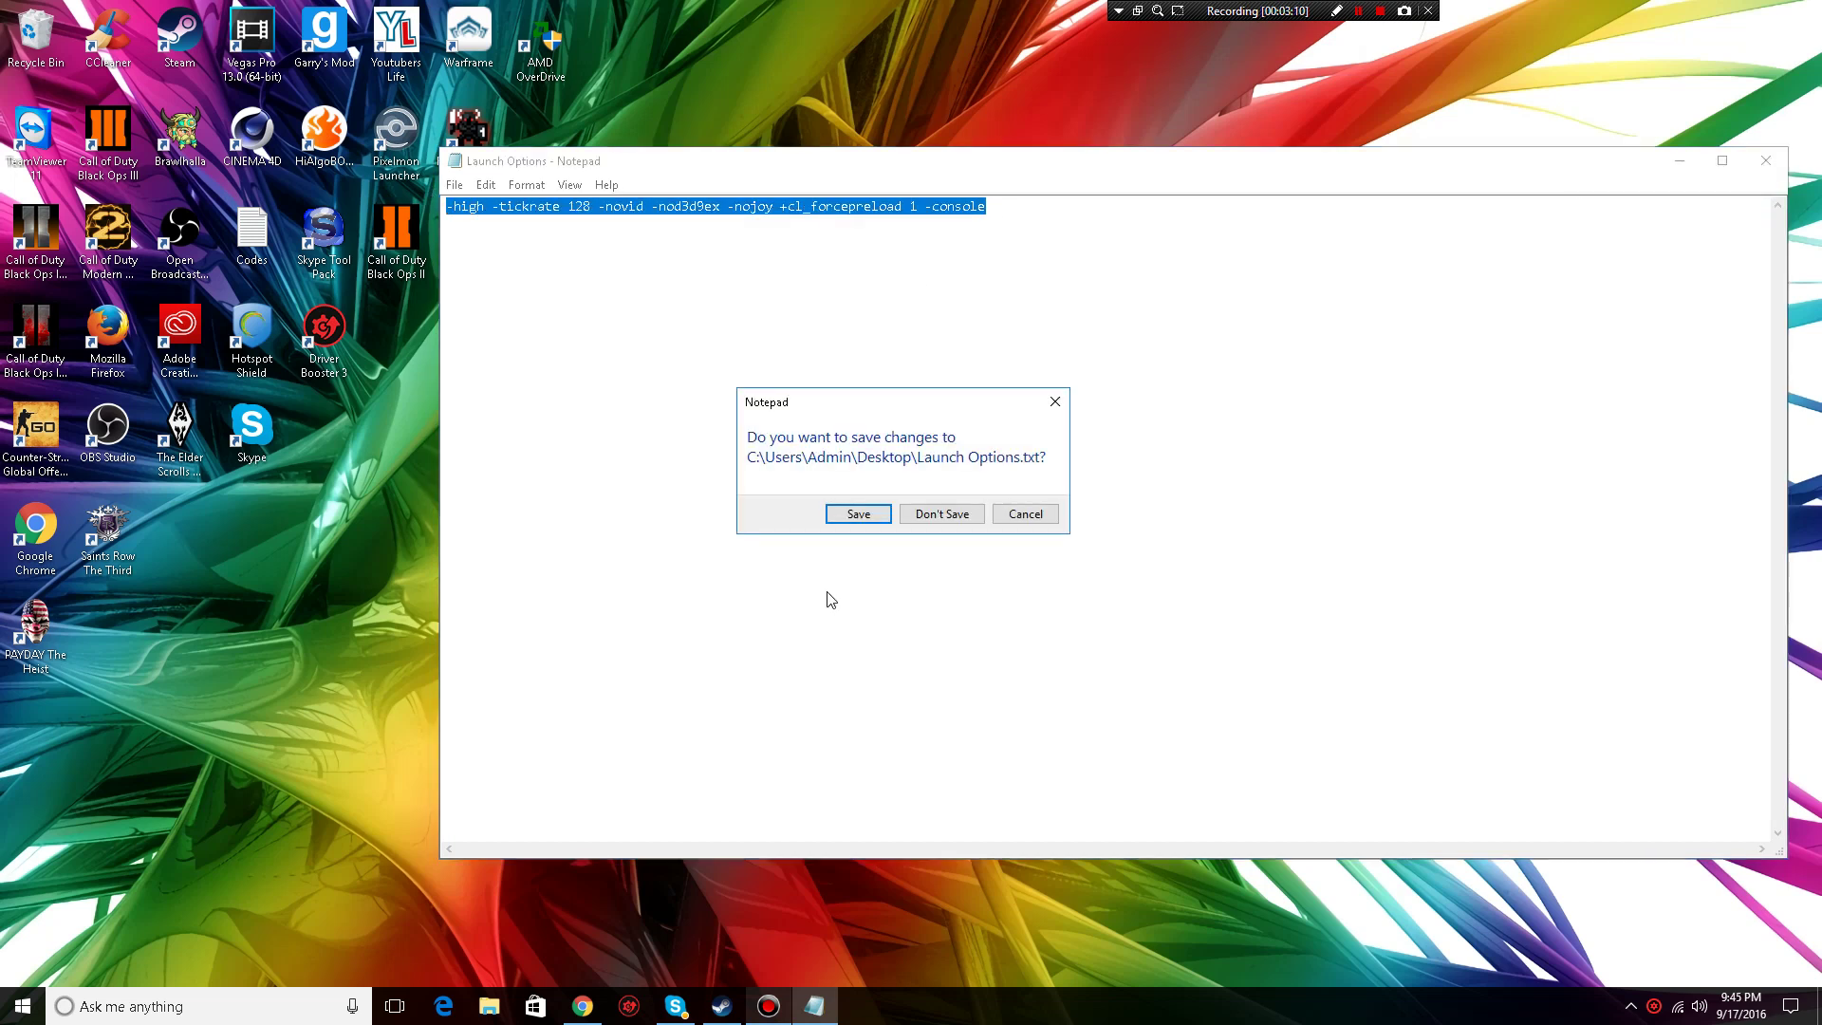
Save the launch options file and bring up Steam's Counter-Strike: Global Offensive library page
{"action": "left_click", "coordinate": [883, 515]}
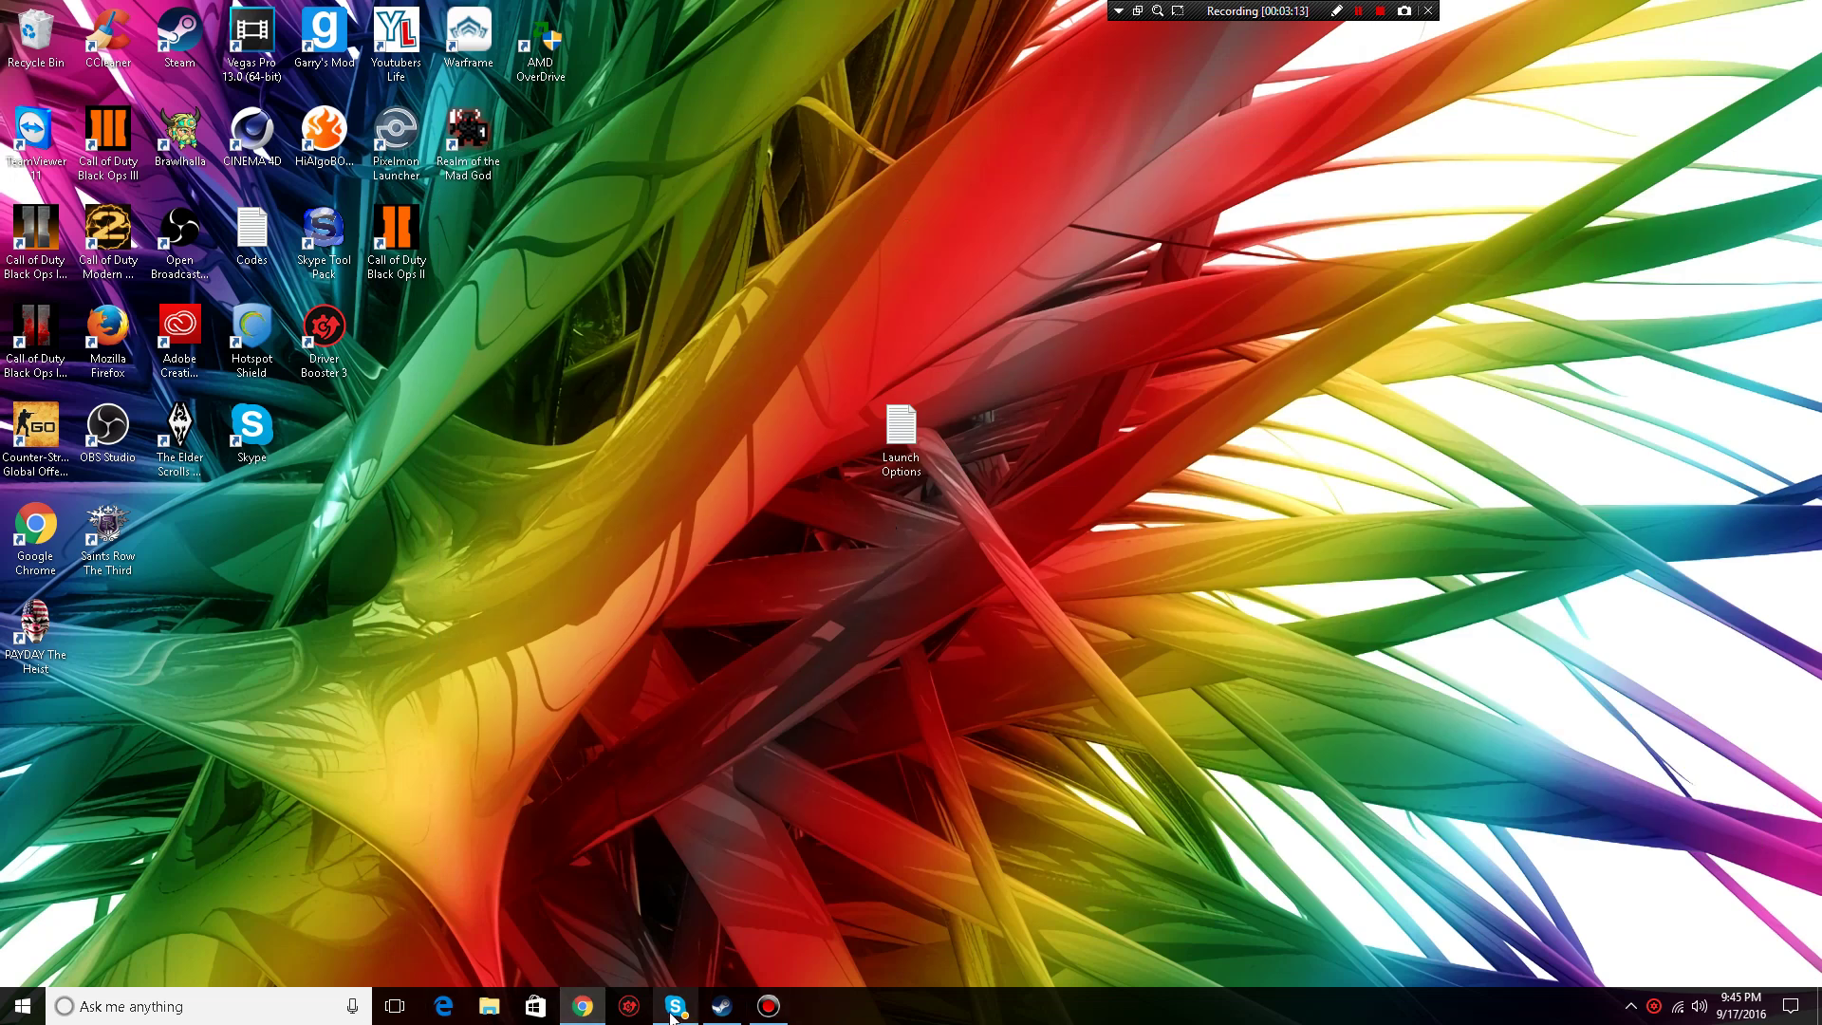
{"action": "left_click", "coordinate": [724, 1007]}
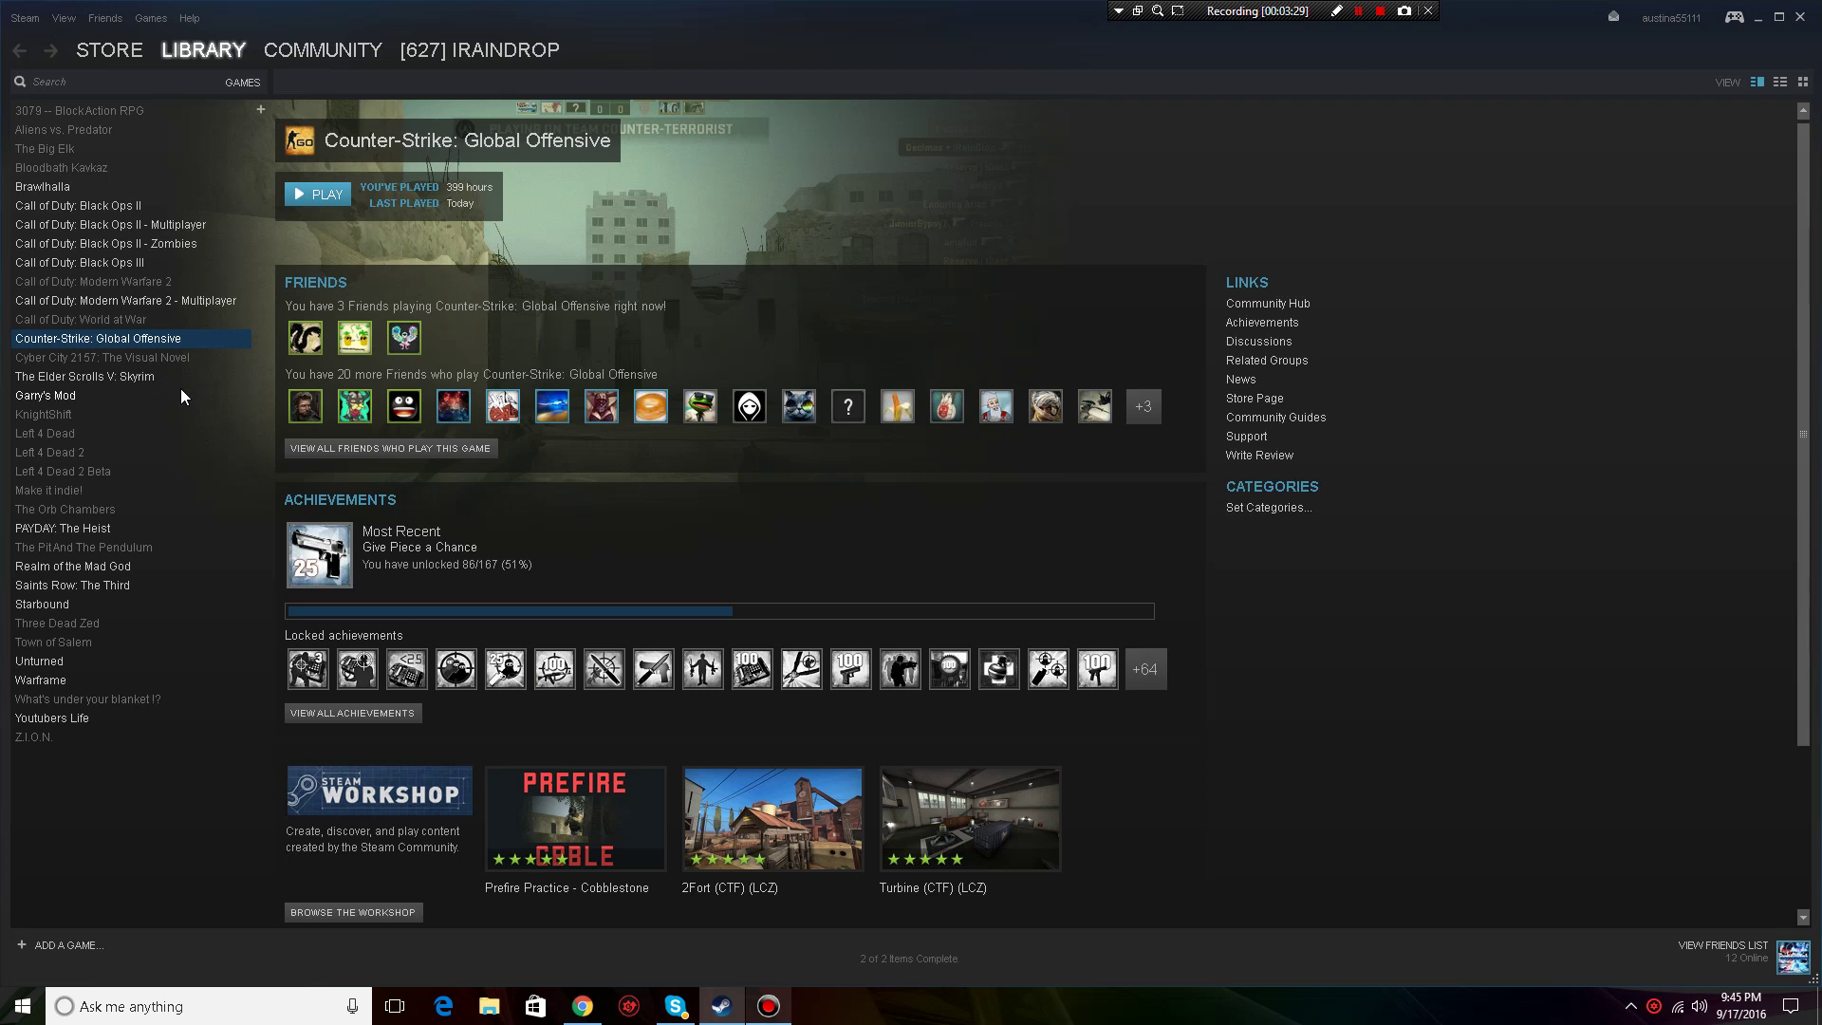
{"action": "right_click", "coordinate": [123, 339]}
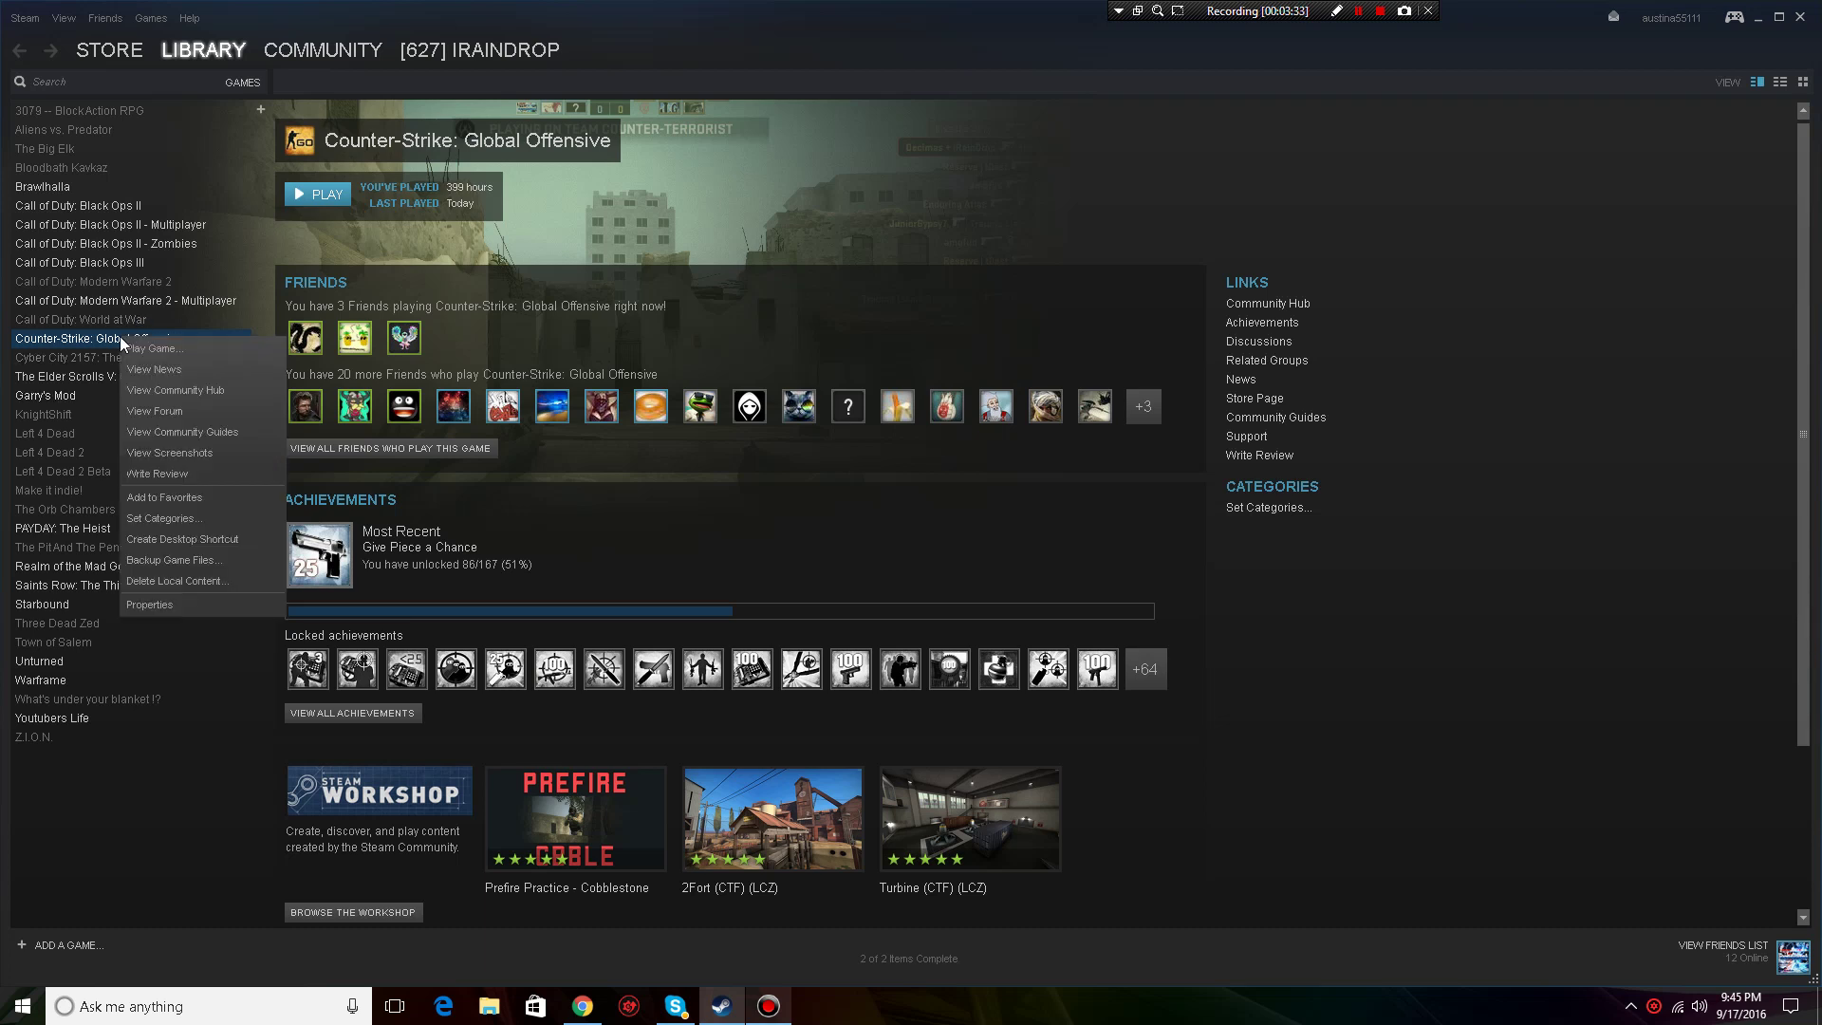
{"action": "left_click", "coordinate": [161, 604]}
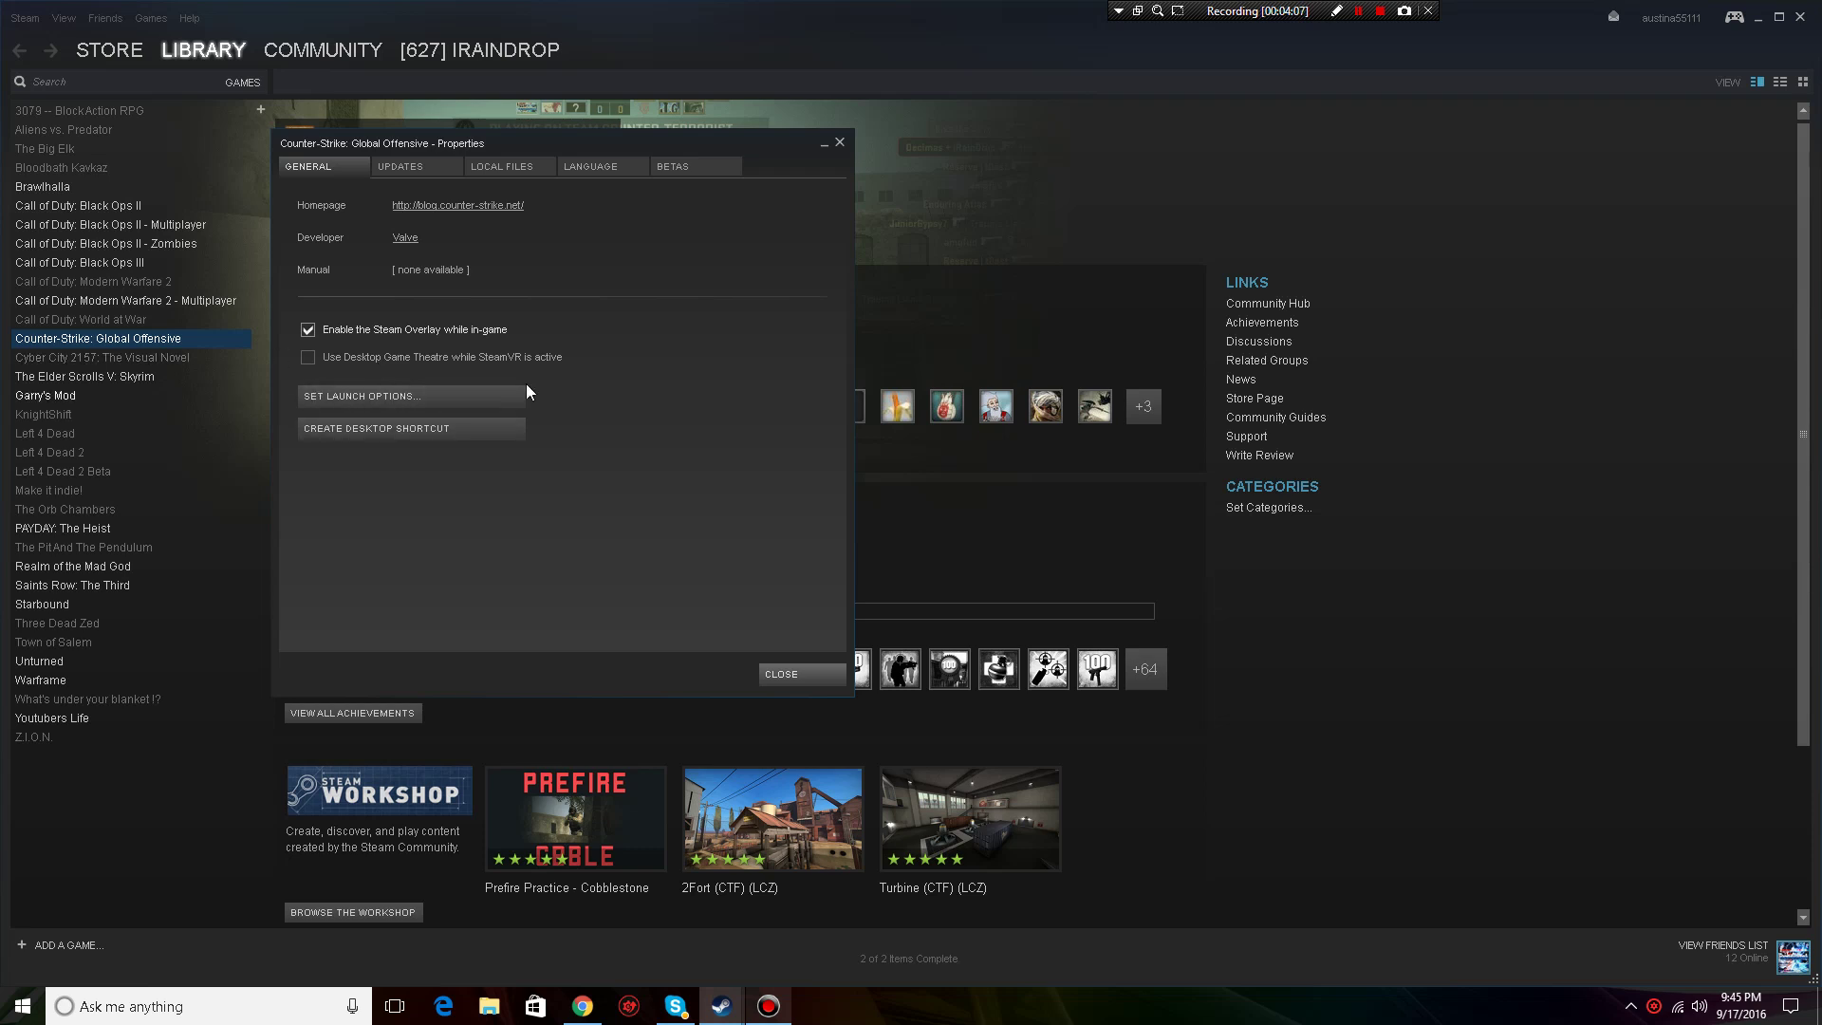
{"action": "left_click", "coordinate": [839, 140]}
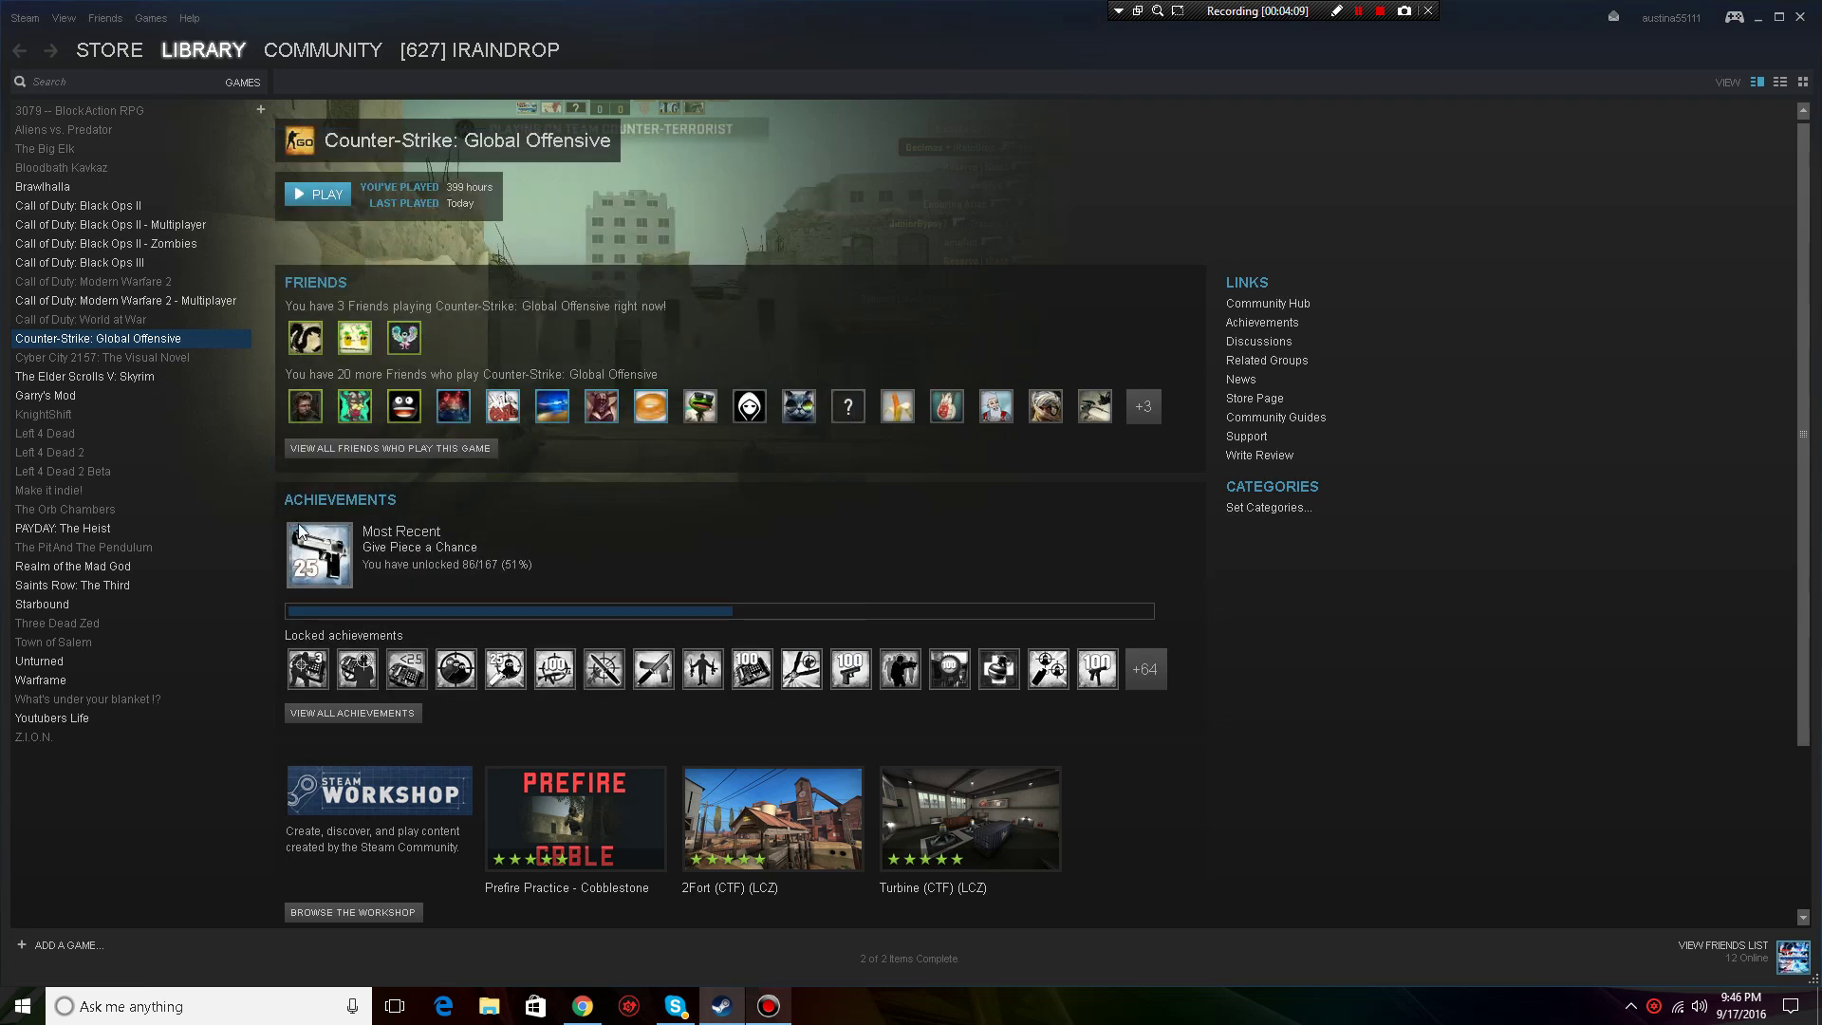
Enter the edited options (-high through -console) as CS:GO's launch options and confirm
{"action": "right_click", "coordinate": [176, 346]}
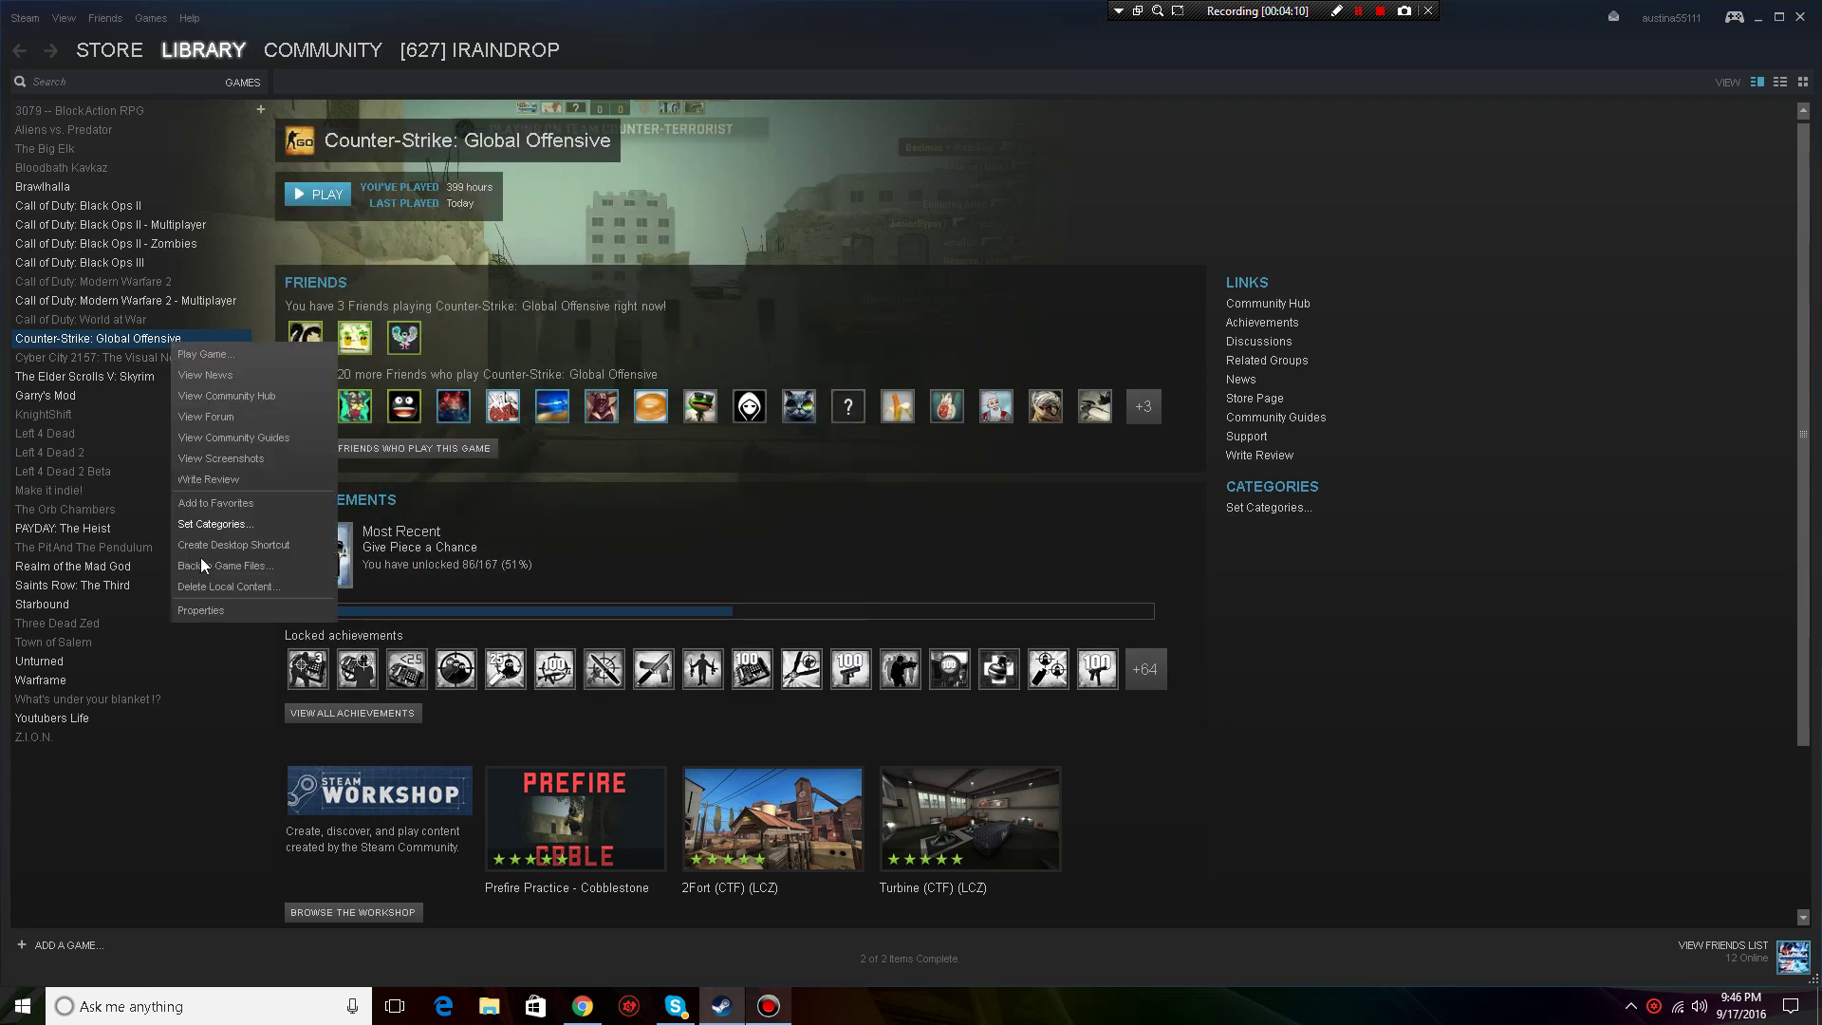
{"action": "left_click", "coordinate": [199, 609]}
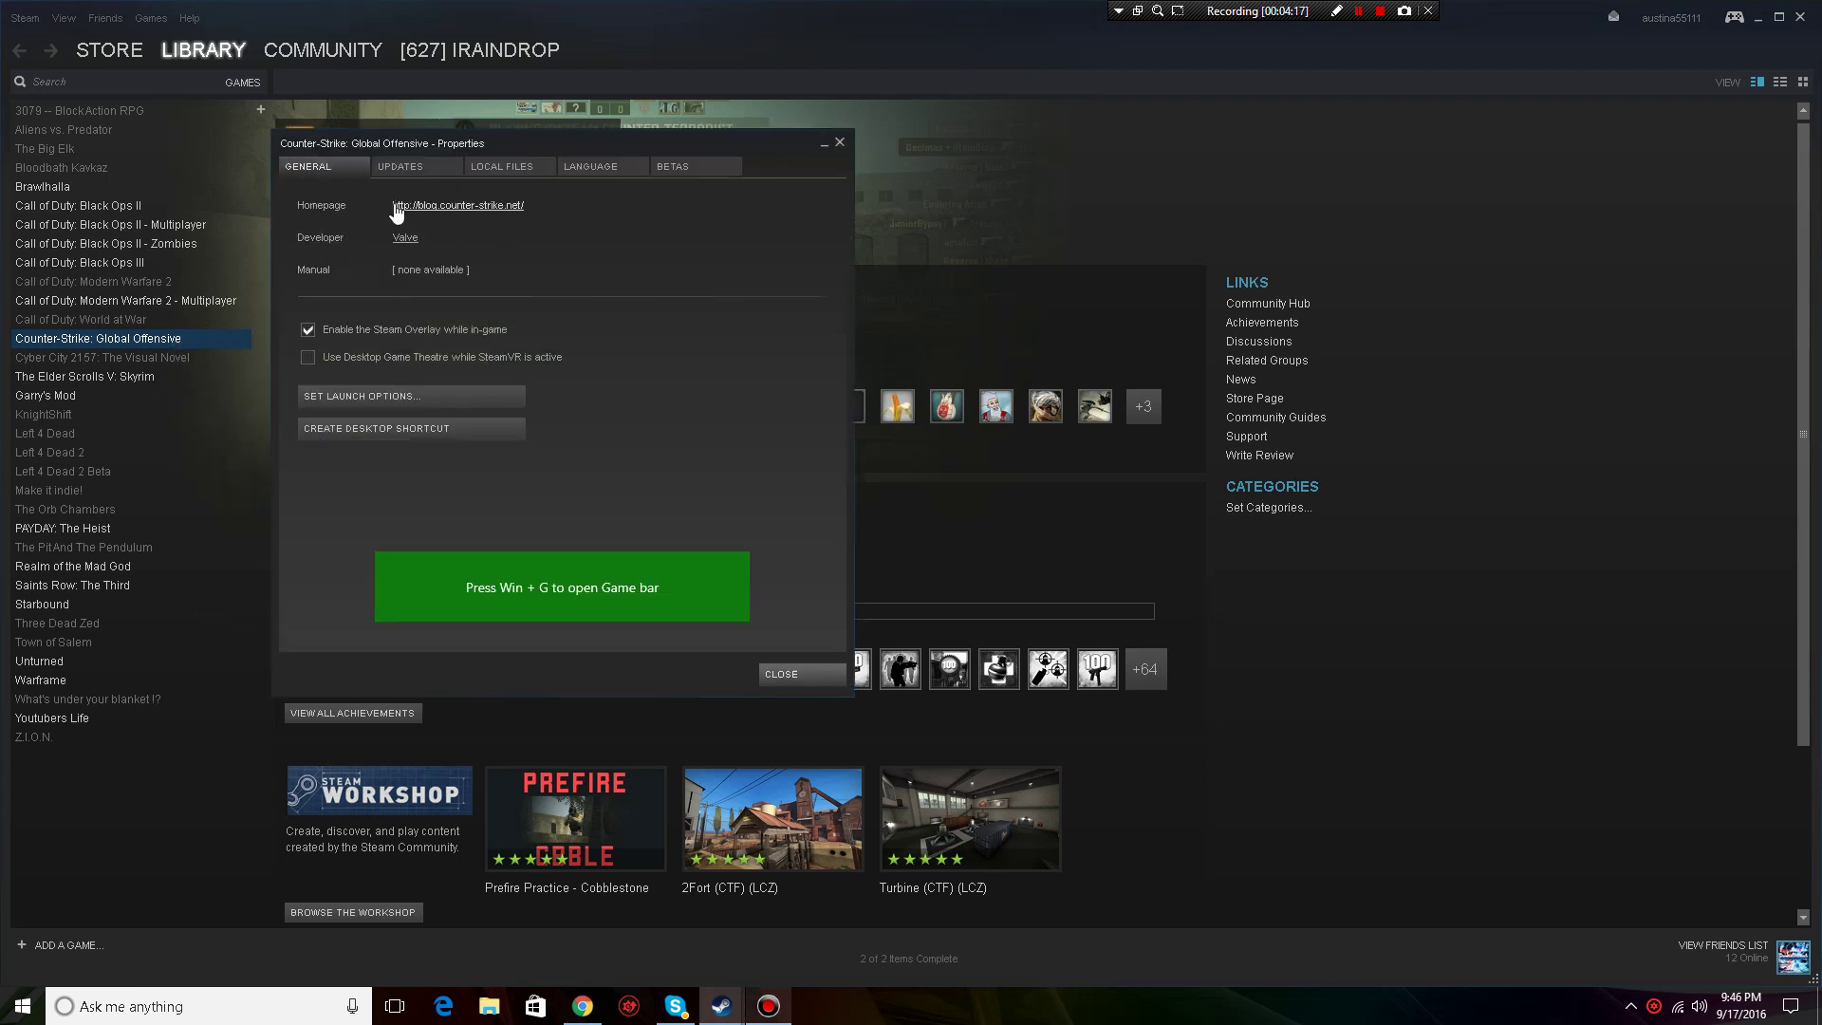
{"action": "left_click", "coordinate": [370, 394]}
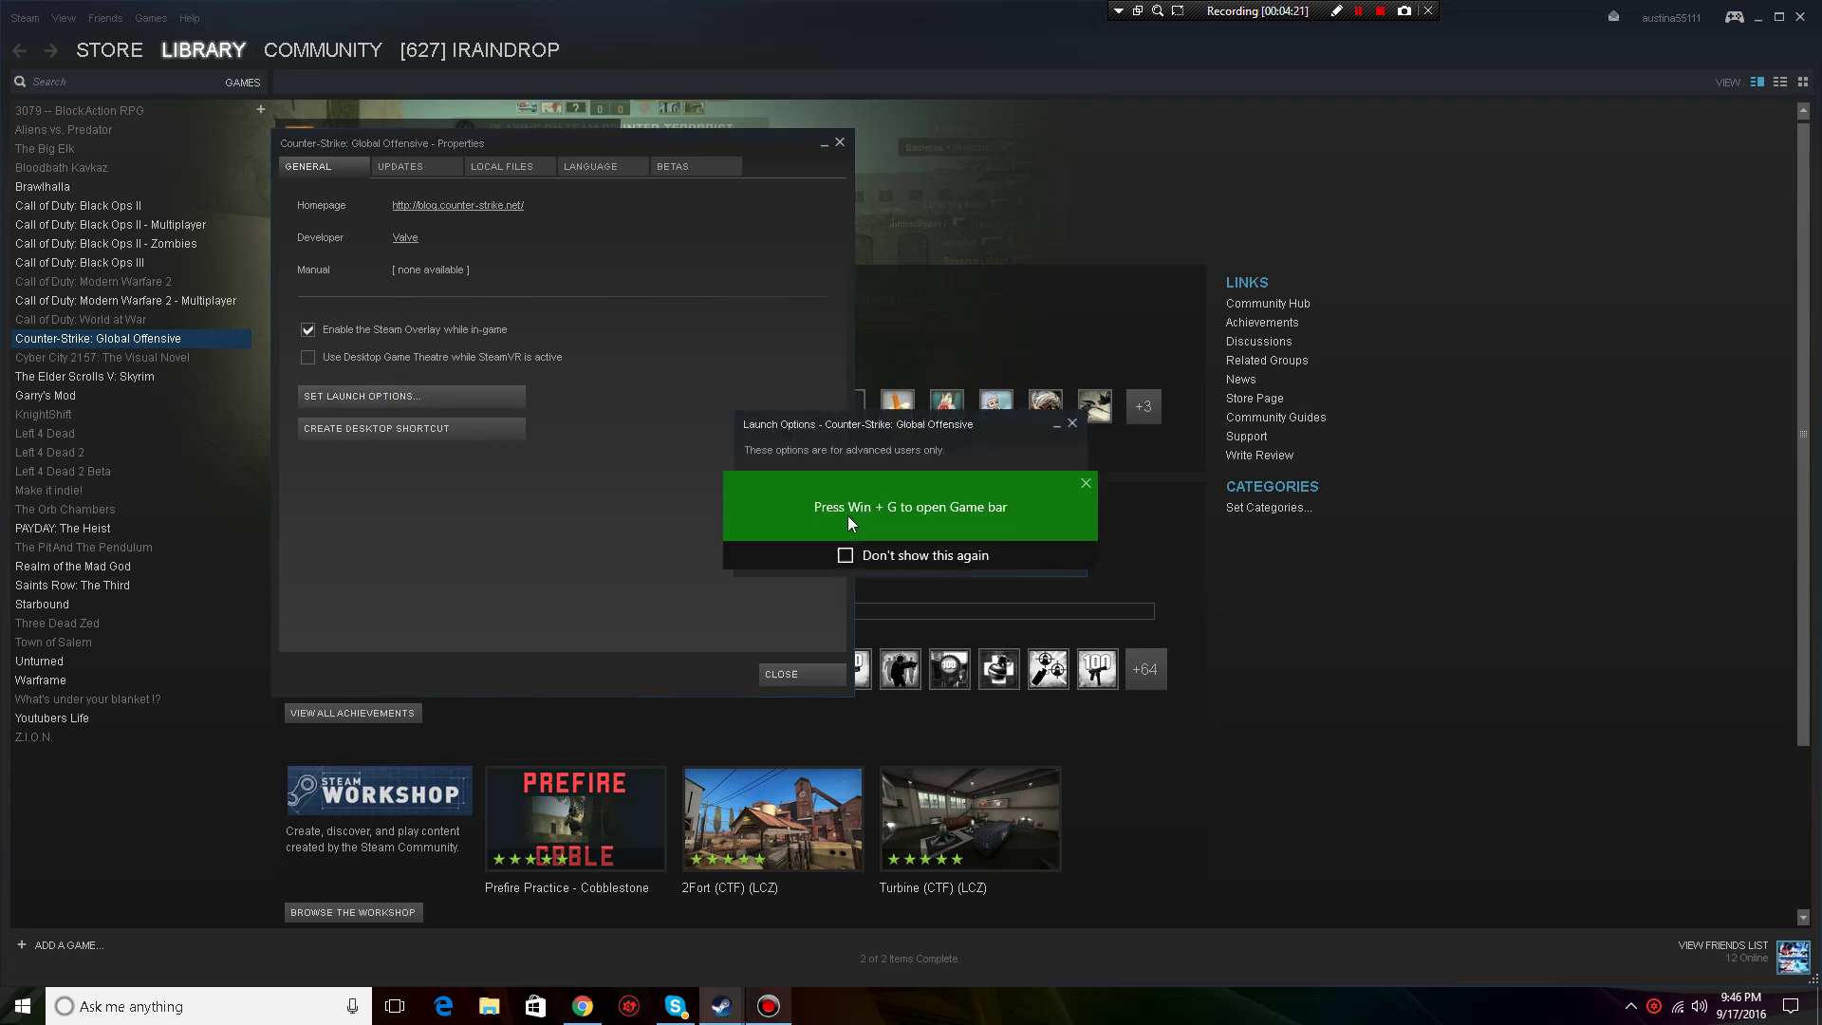
{"action": "left_click", "coordinate": [1091, 480]}
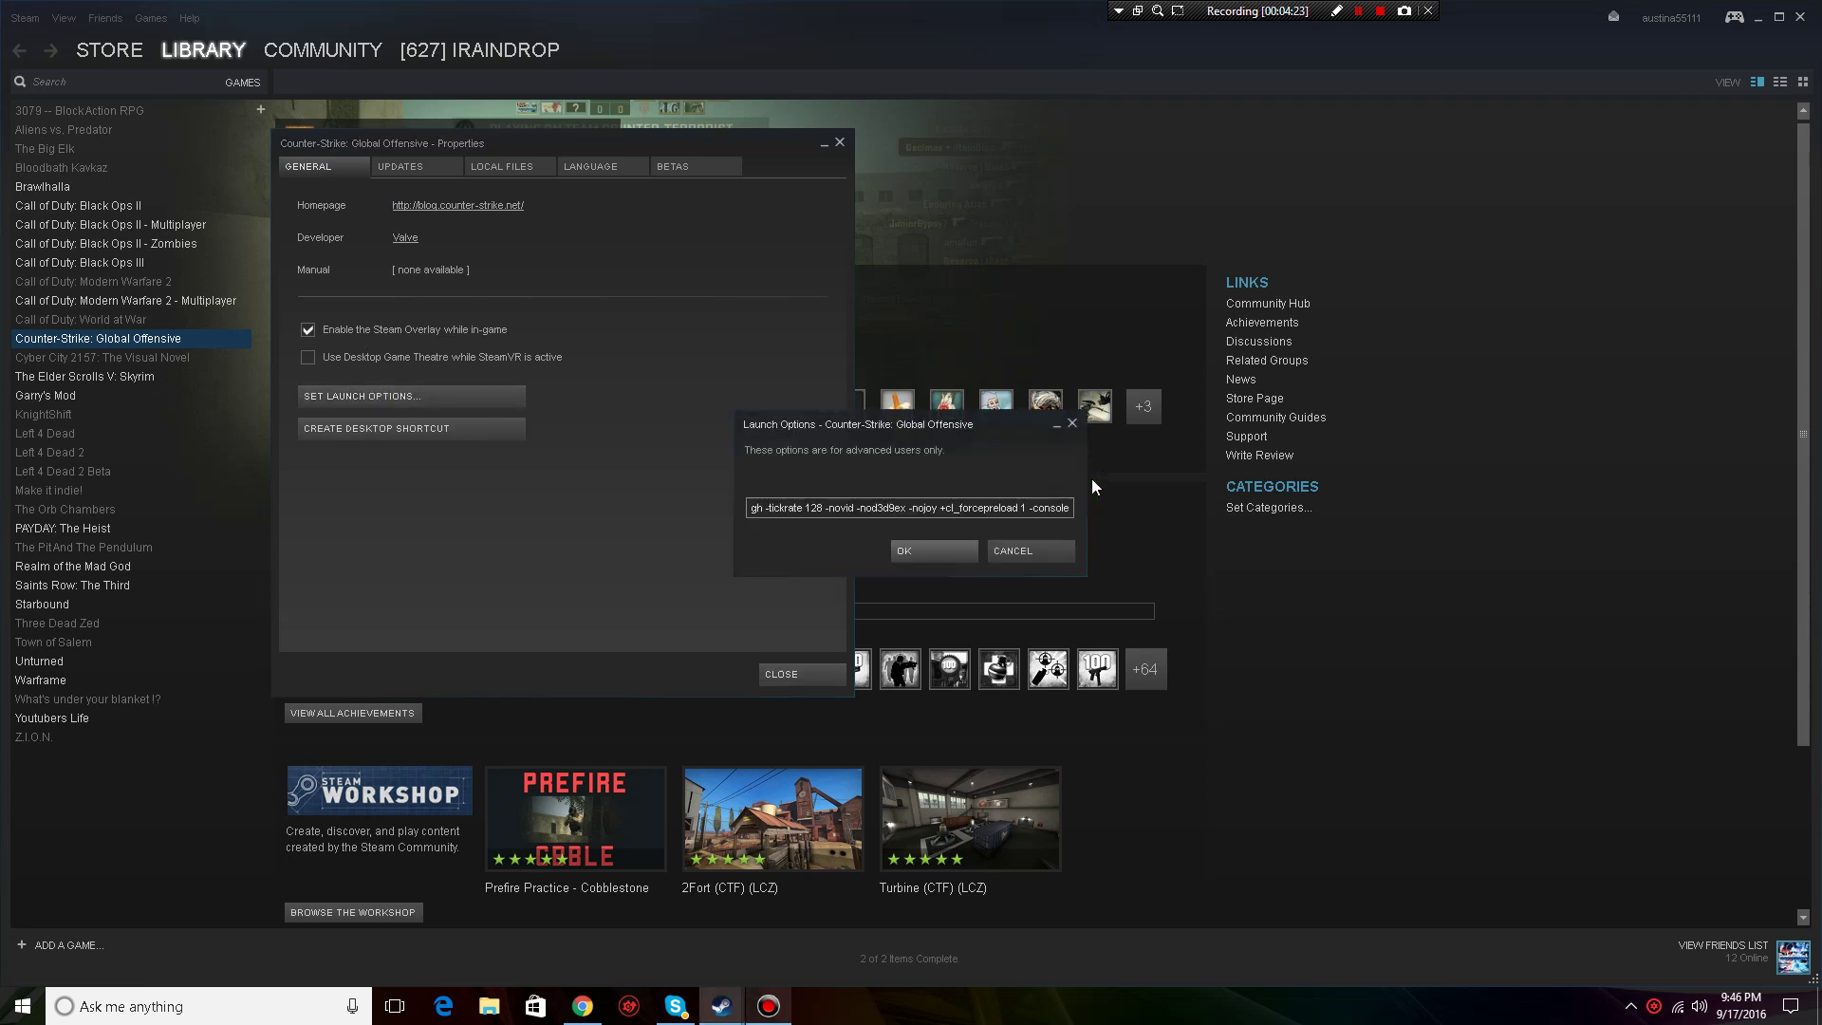
{"action": "left_click", "coordinate": [951, 550]}
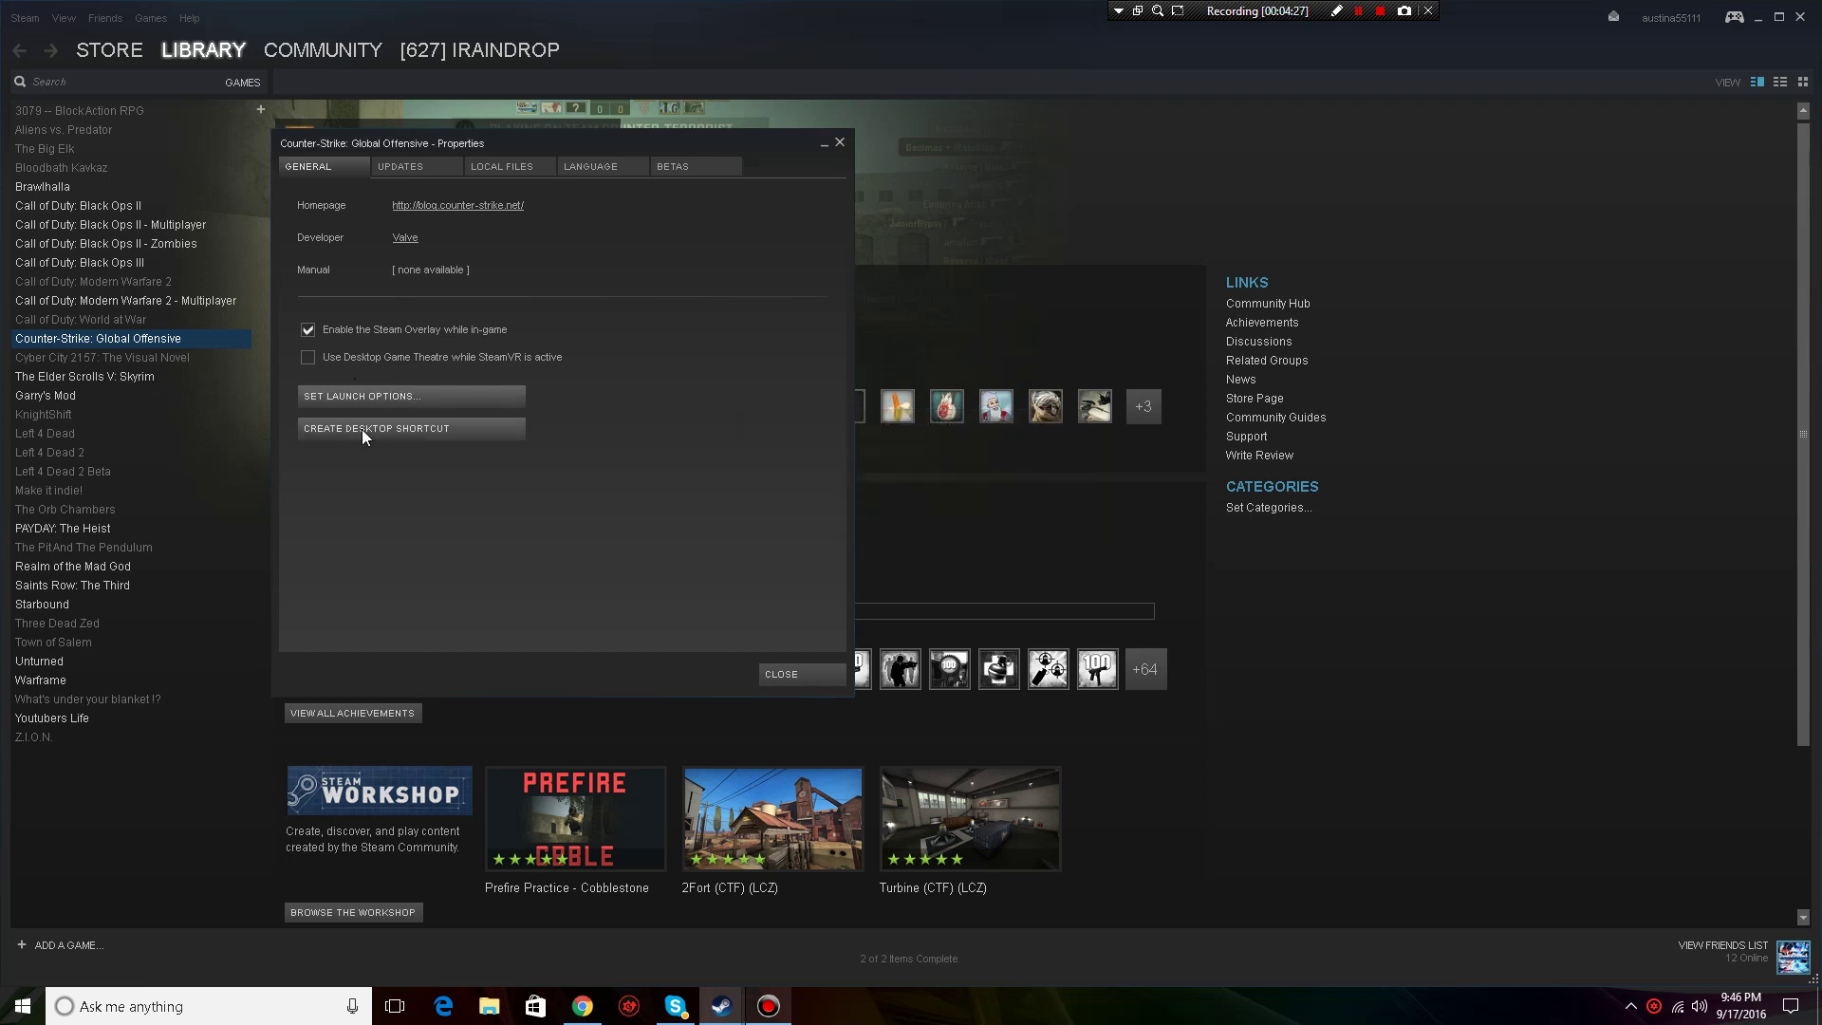
Browse the Updates, Local Files, Language and Betas property tabs, then close Properties
{"action": "left_click", "coordinate": [405, 165]}
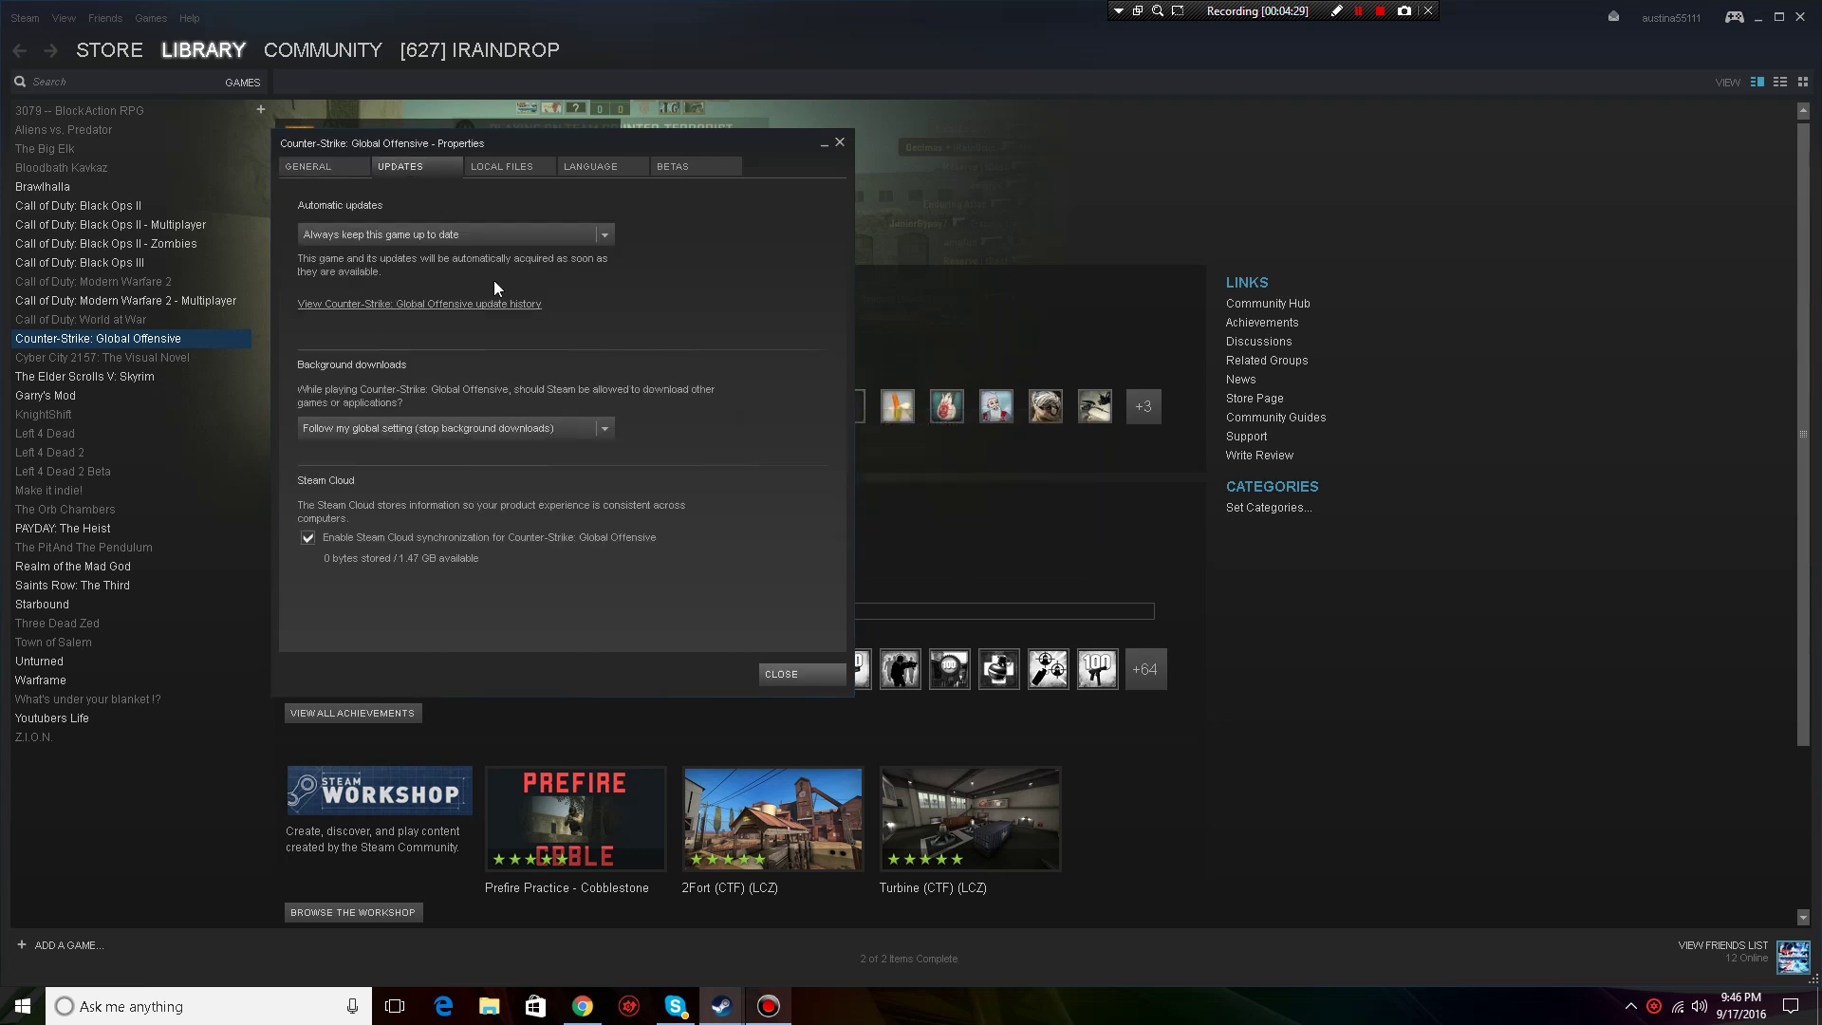
{"action": "left_click", "coordinate": [478, 167]}
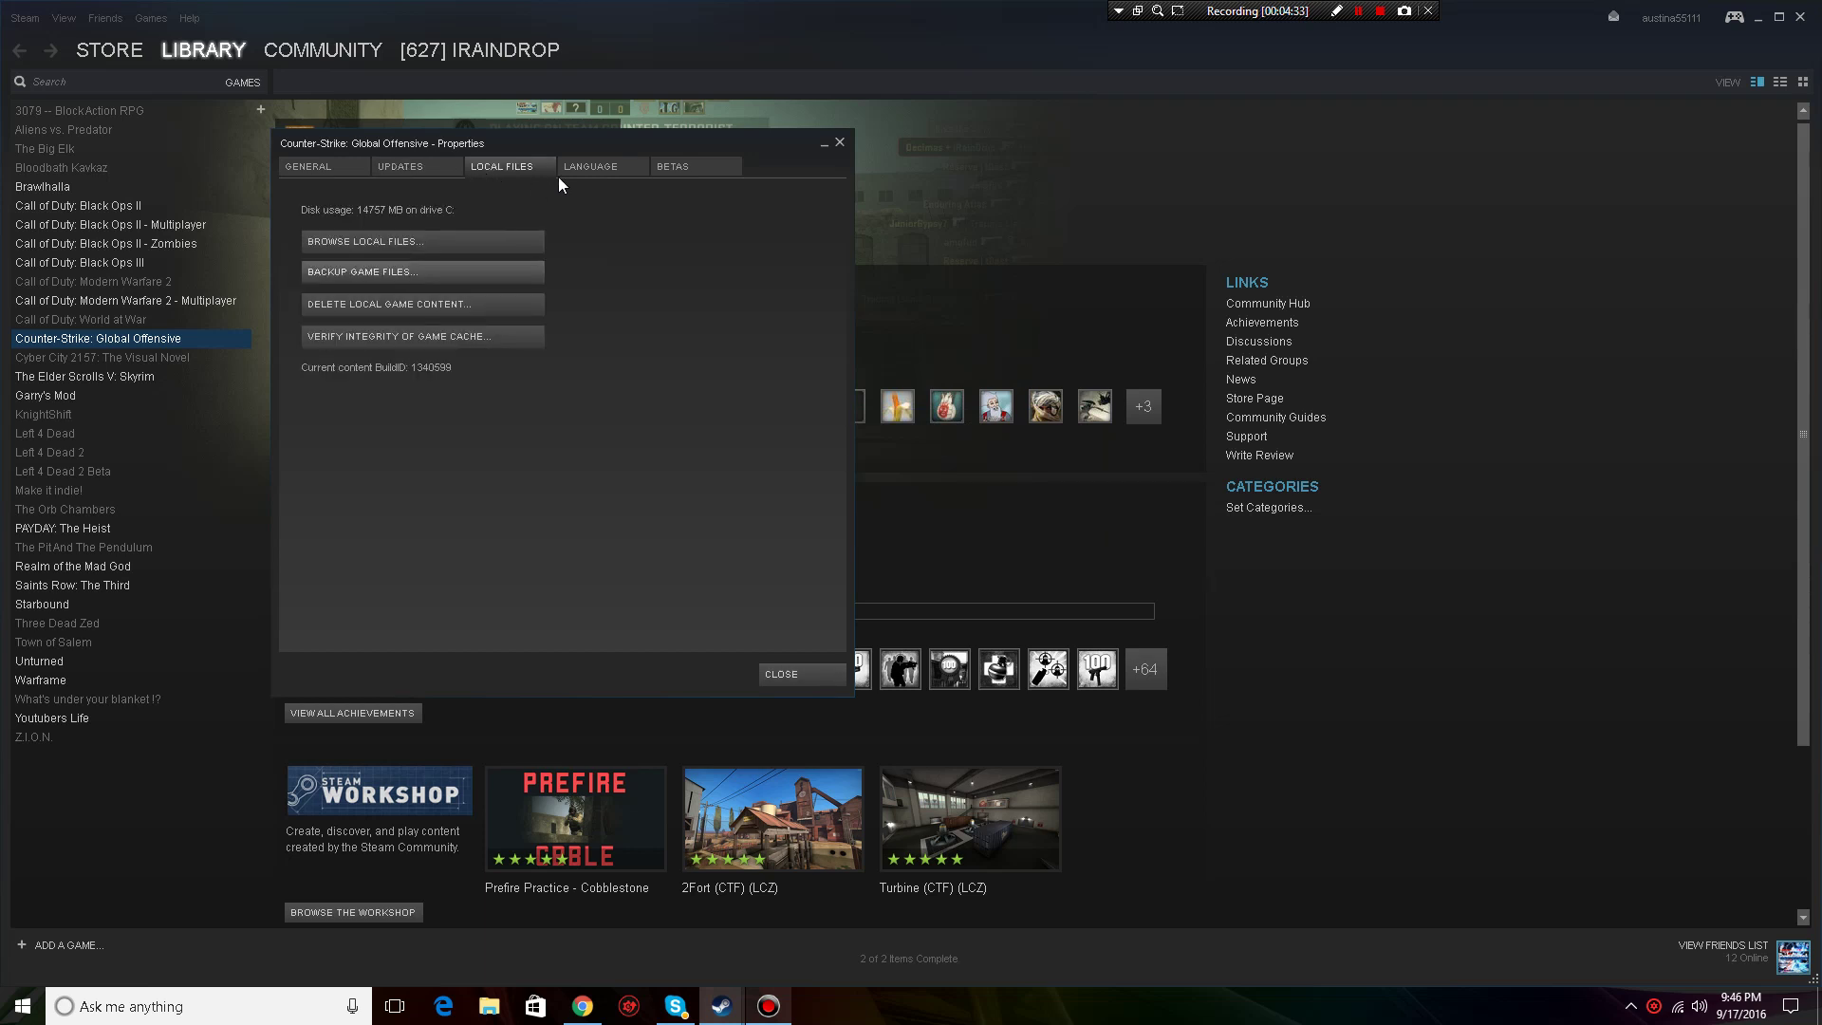
{"action": "left_click", "coordinate": [599, 169]}
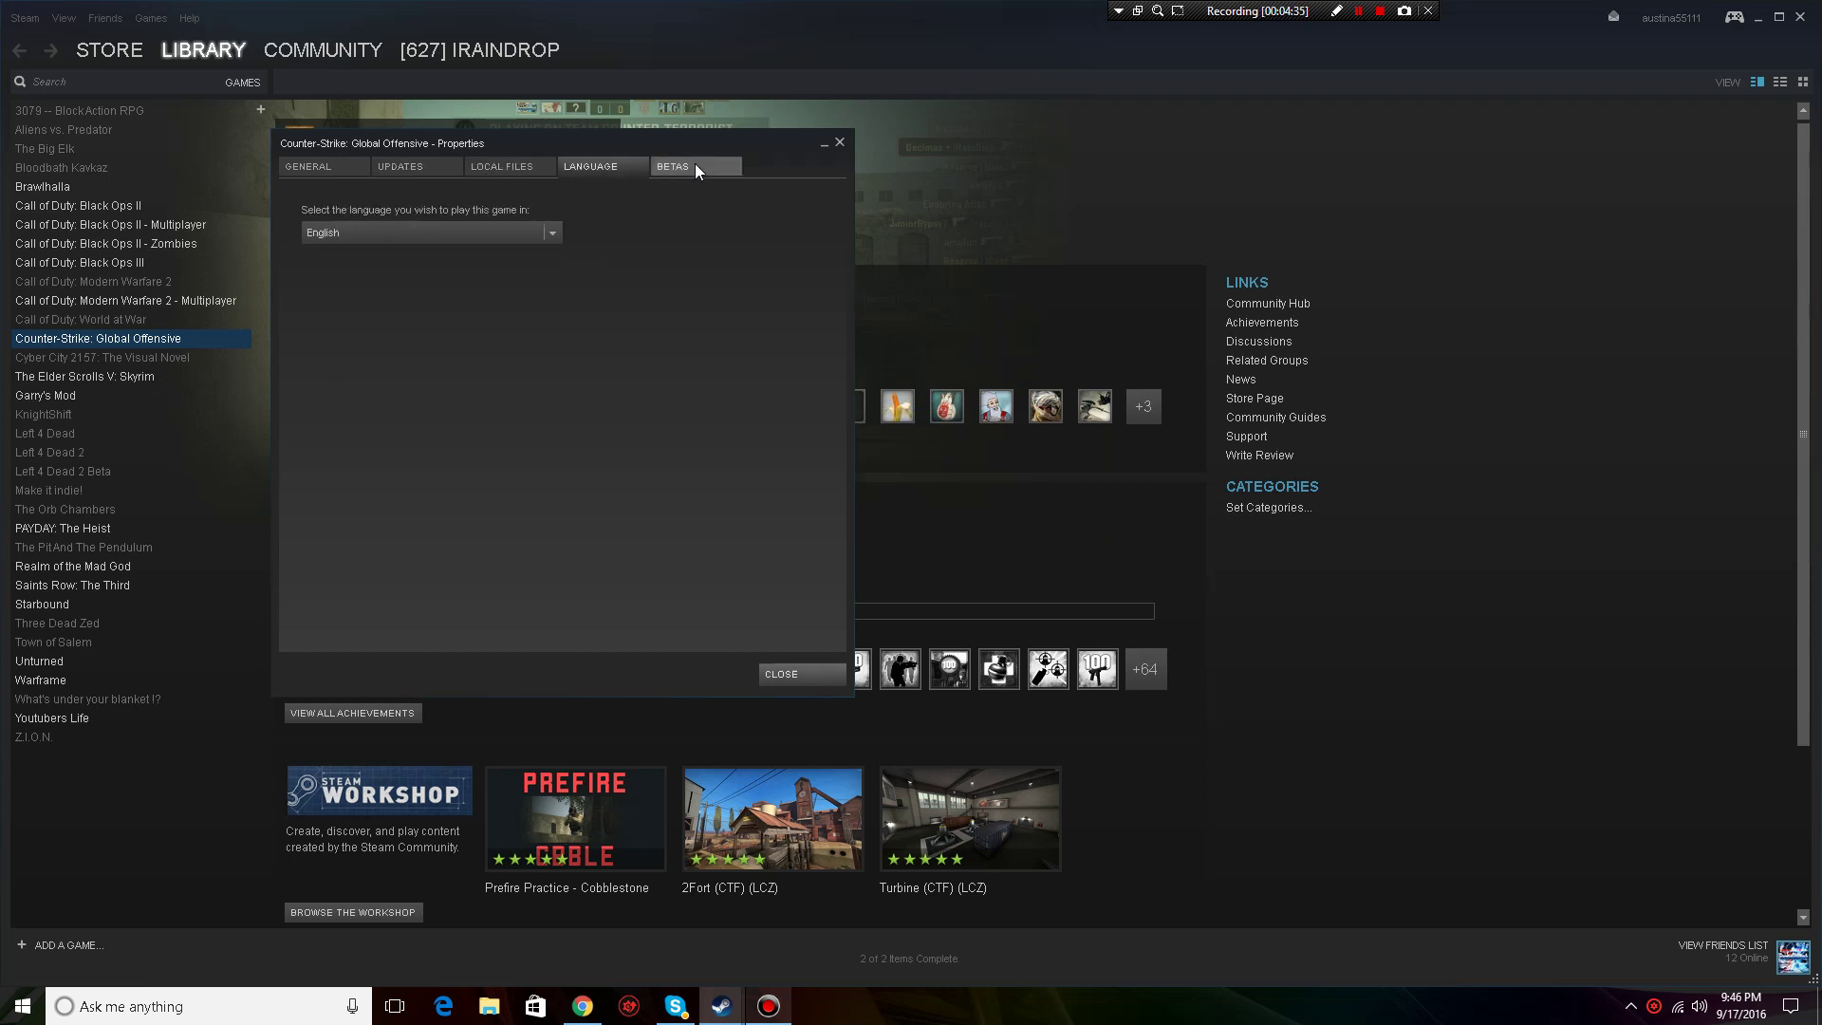
{"action": "left_click", "coordinate": [662, 168]}
{"action": "left_click", "coordinate": [512, 166]}
{"action": "left_click", "coordinate": [405, 166]}
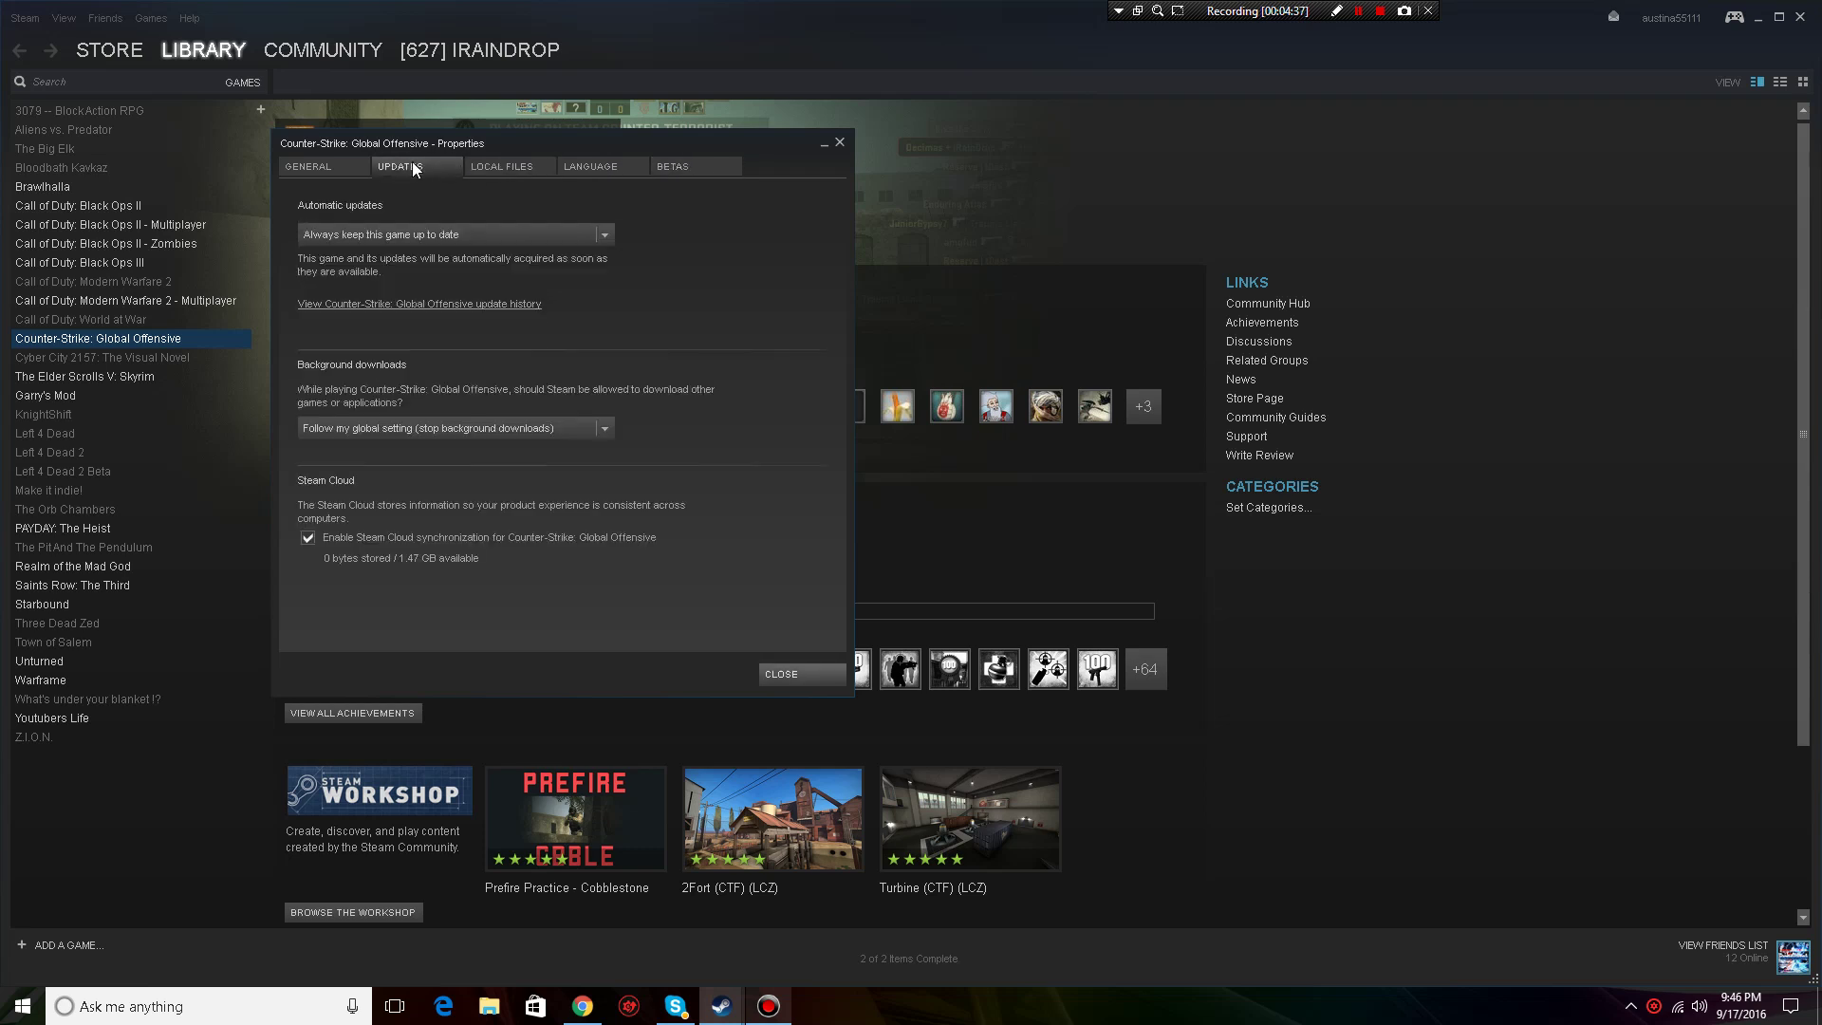
{"action": "left_click", "coordinate": [304, 166]}
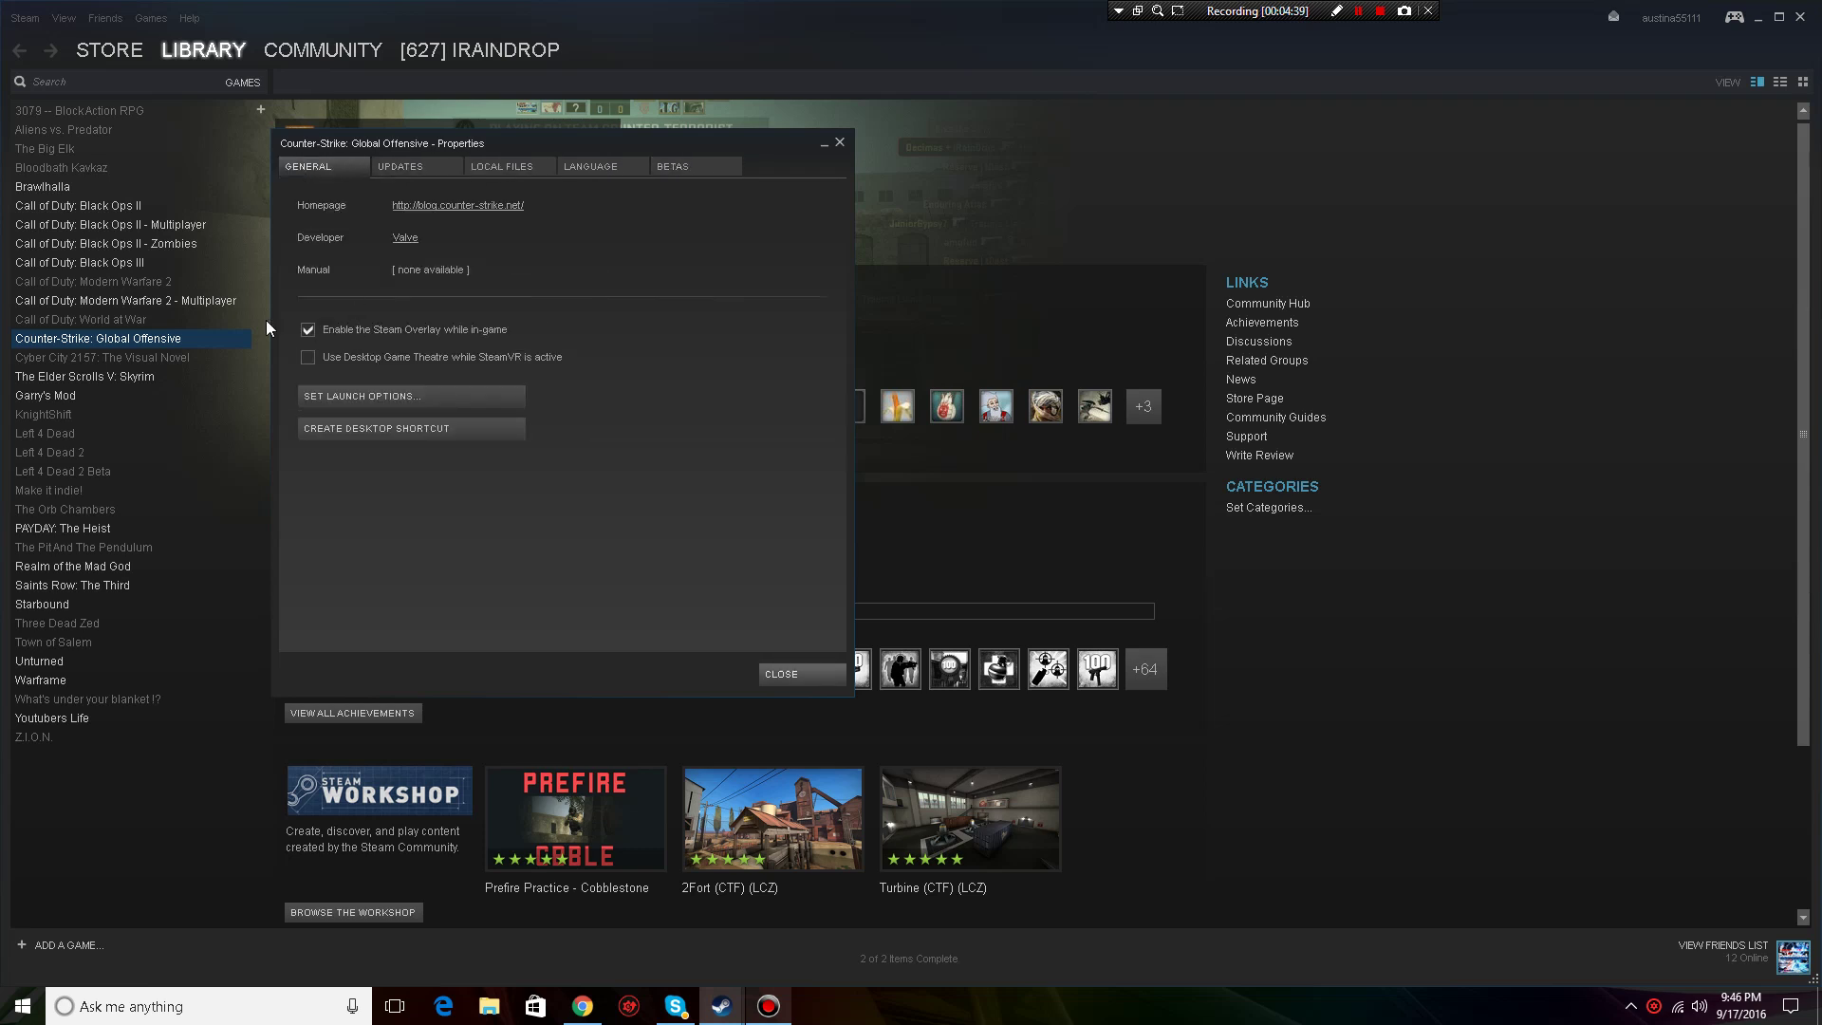
{"action": "left_click", "coordinate": [808, 669]}
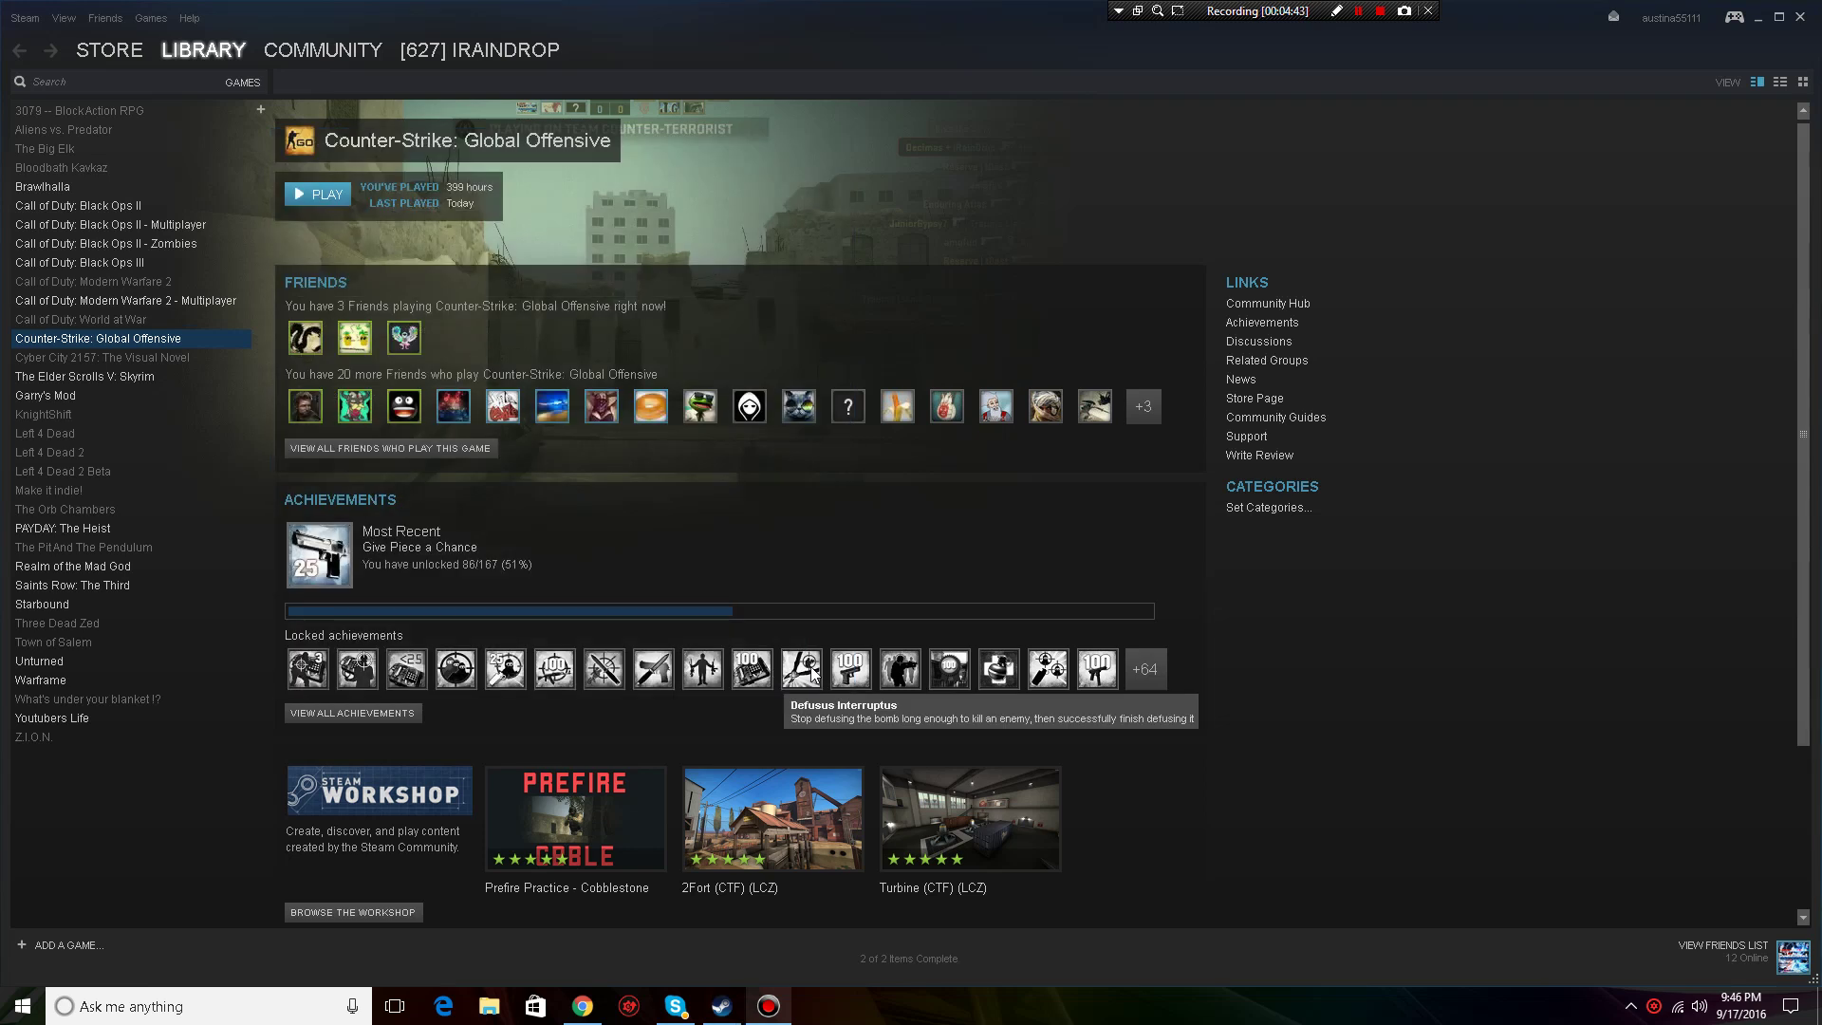